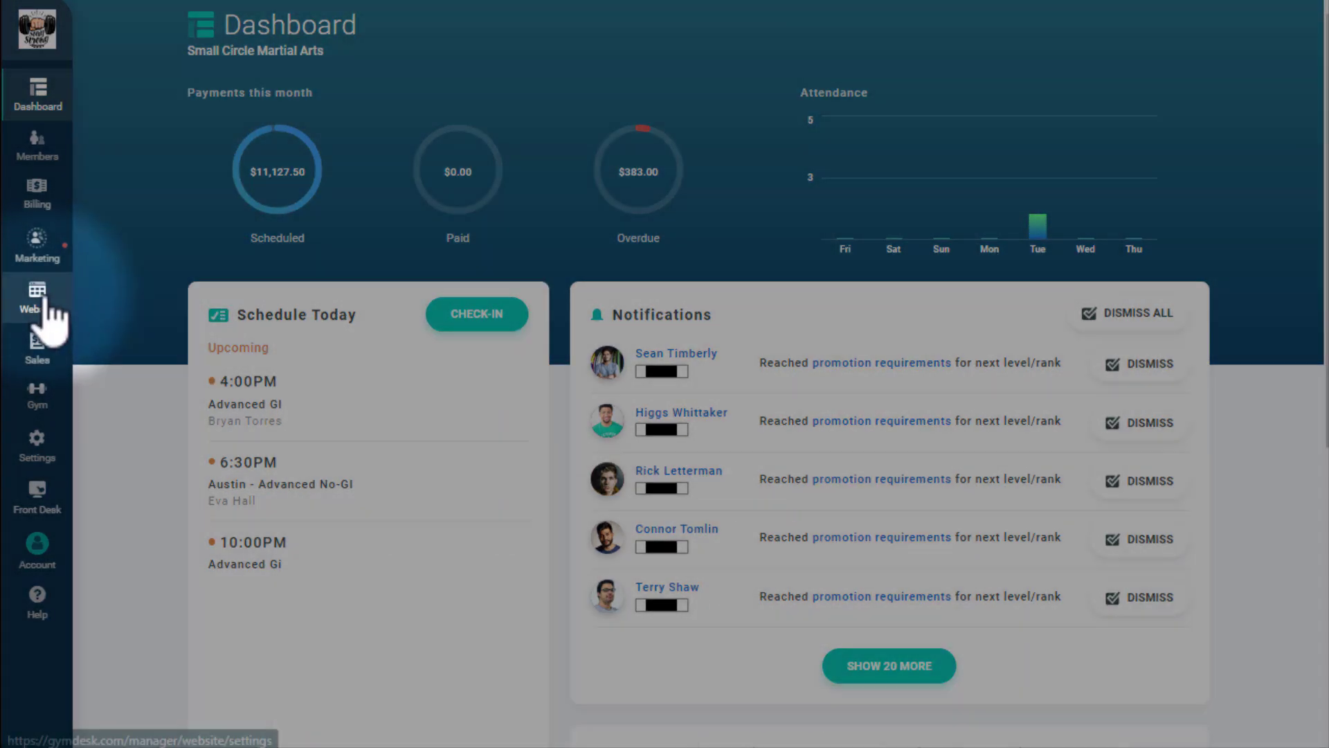
{"action": "left_click", "coordinate": [46, 301]}
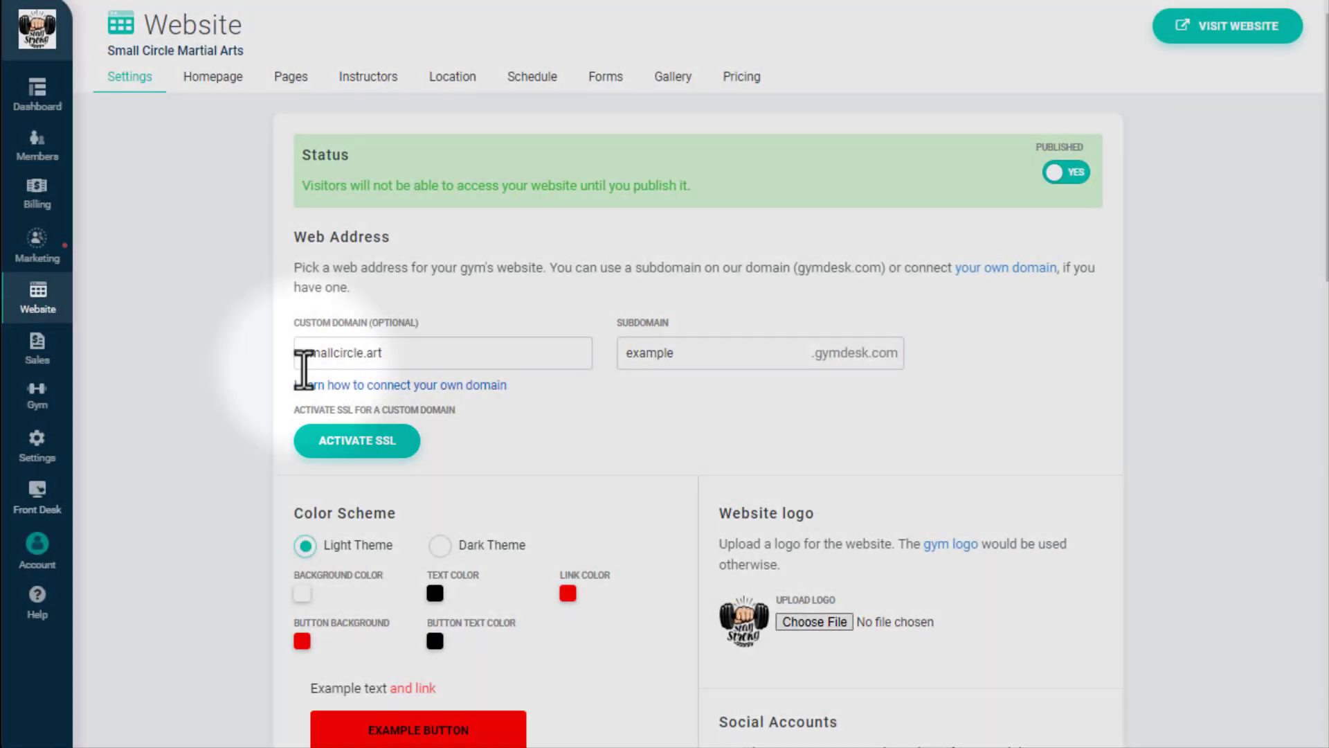
{"action": "left_click", "coordinate": [326, 385]}
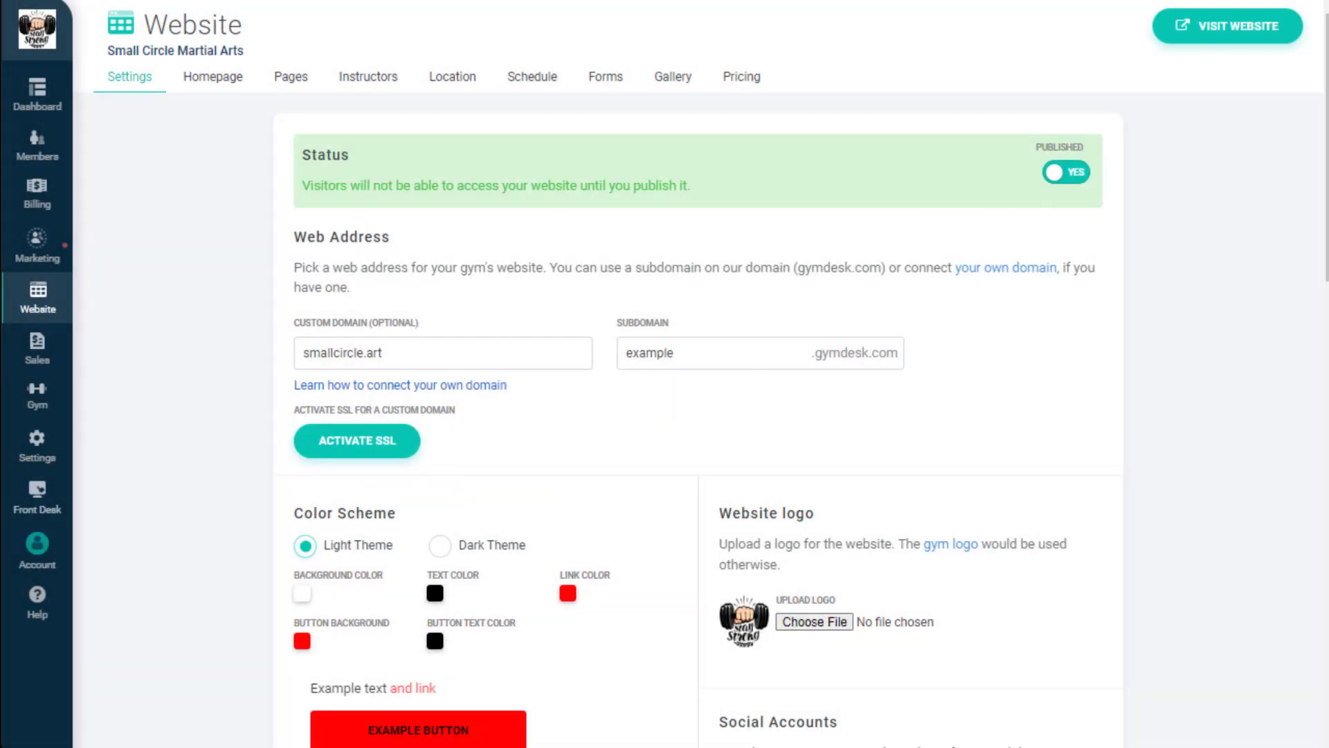
{"action": "scroll", "coordinate": [243, 284], "scroll_direction": "down", "scroll_amount": 6}
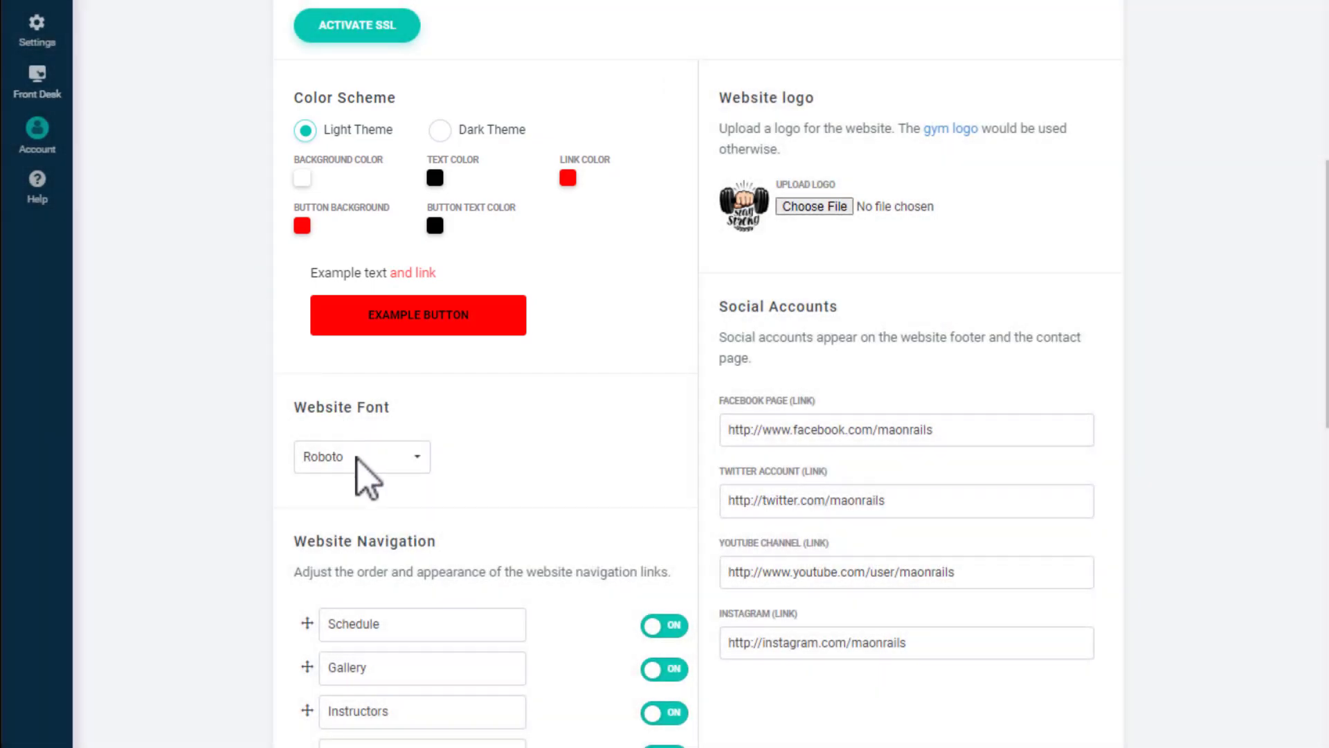
{"action": "left_click", "coordinate": [357, 457]}
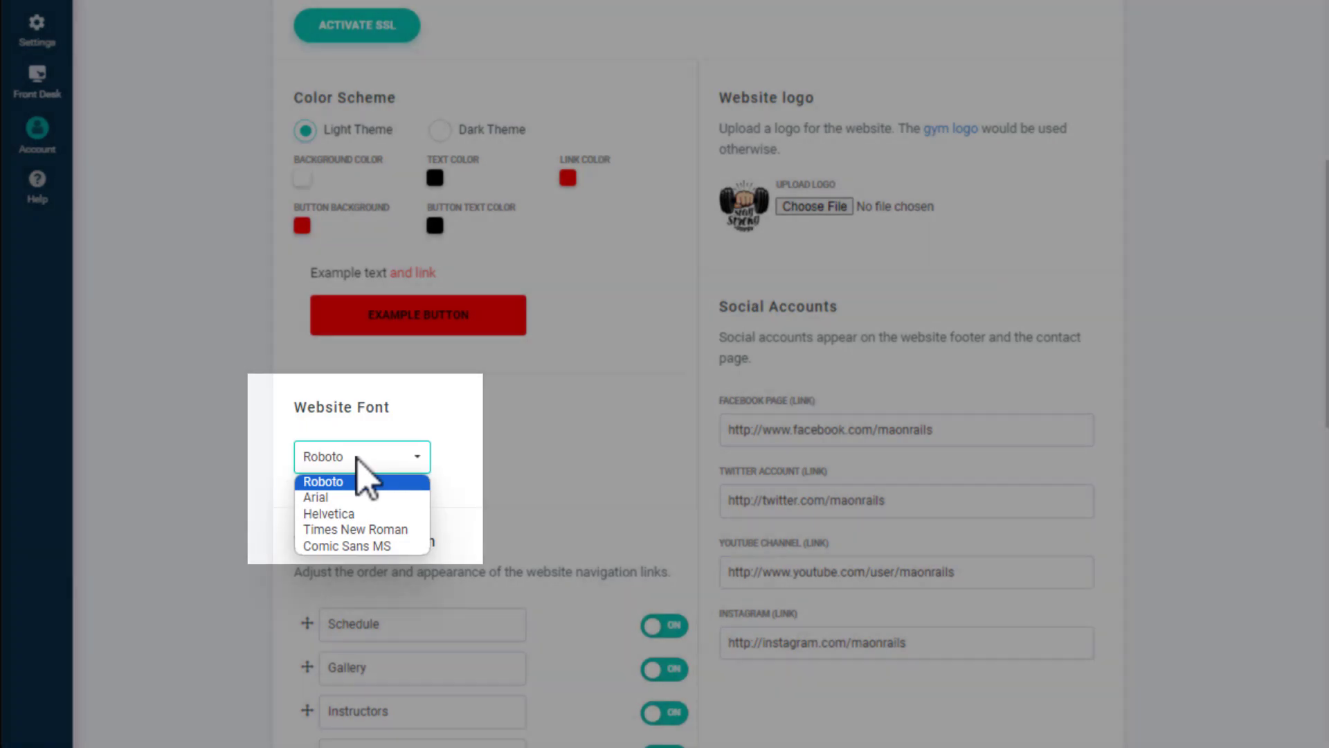
{"action": "left_click", "coordinate": [357, 460]}
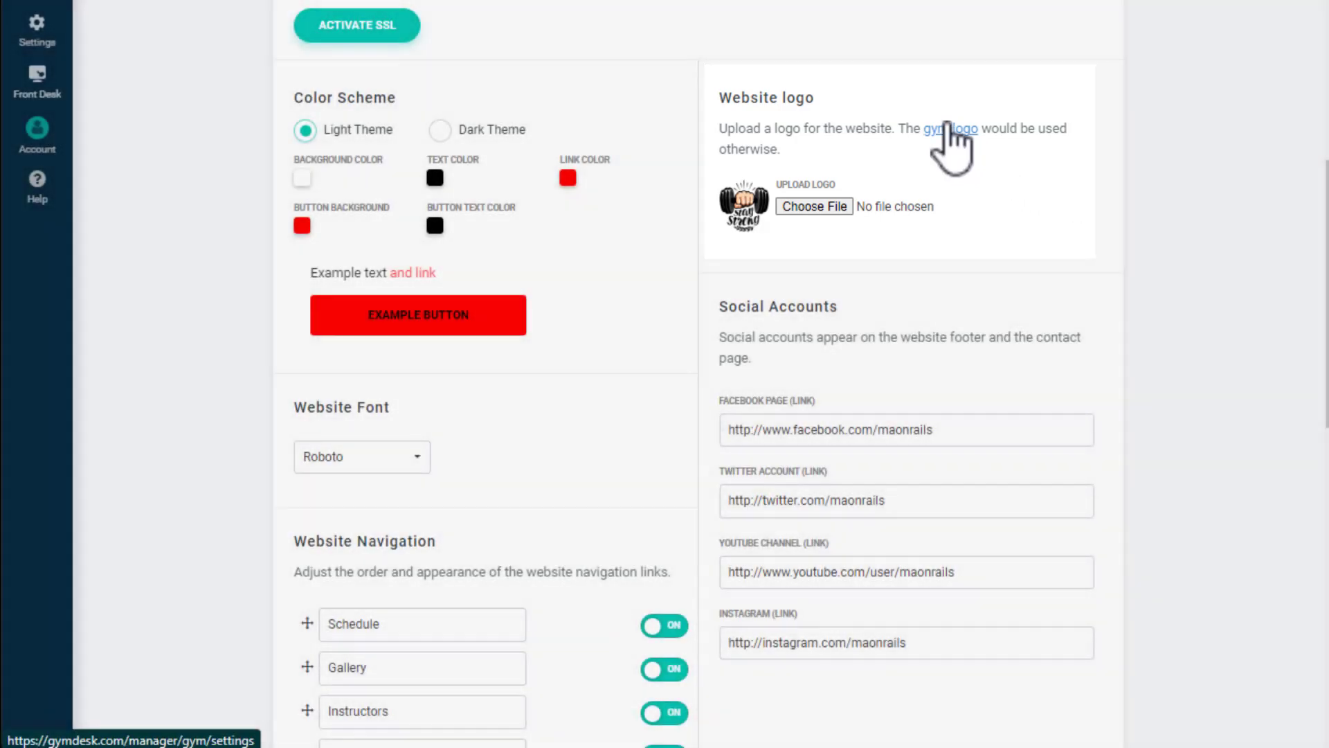
{"action": "left_click", "coordinate": [948, 129]}
{"action": "left_click", "coordinate": [632, 316]}
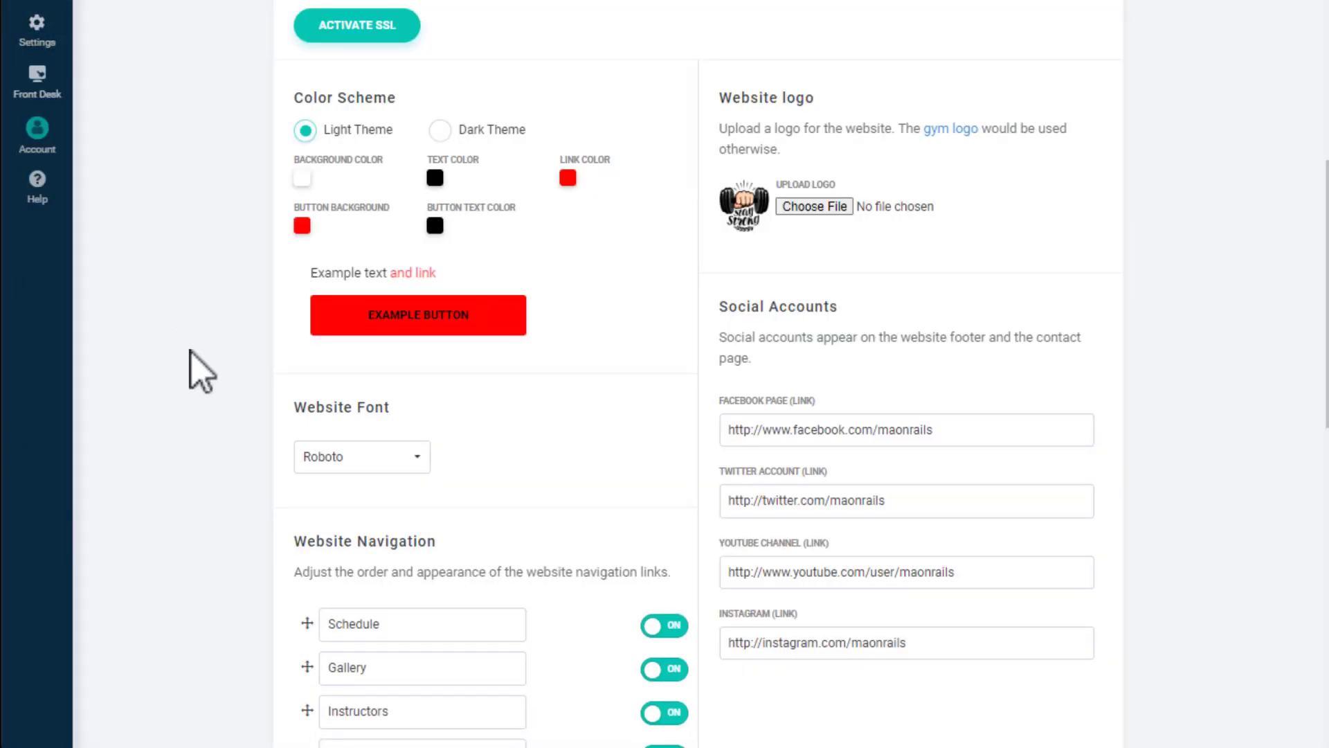
{"action": "scroll", "coordinate": [201, 370], "scroll_direction": "down", "scroll_amount": 2}
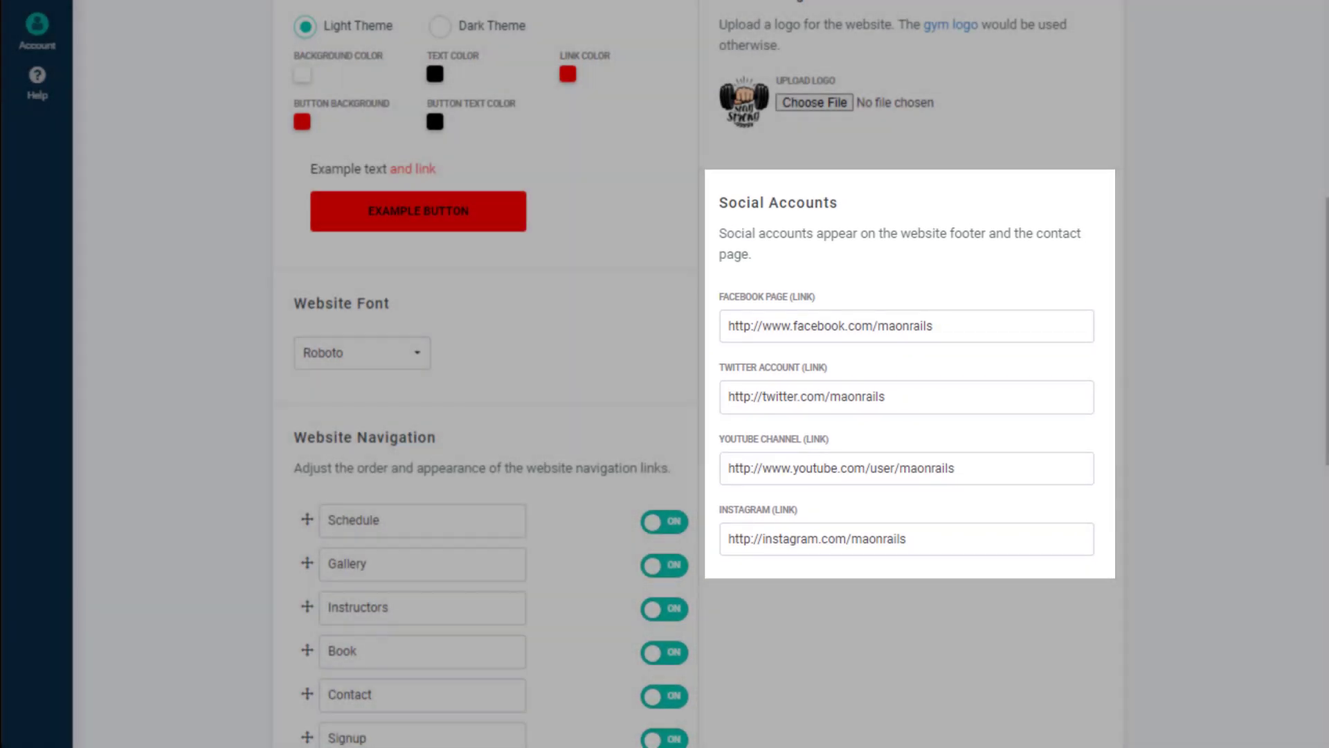
Step: Reorder the Website Navigation list, moving Contact after Signup and Gallery below Instructors
{"action": "scroll", "coordinate": [129, 389], "scroll_direction": "down", "scroll_amount": 4}
{"action": "scroll", "coordinate": [142, 408], "scroll_direction": "down", "scroll_amount": 2}
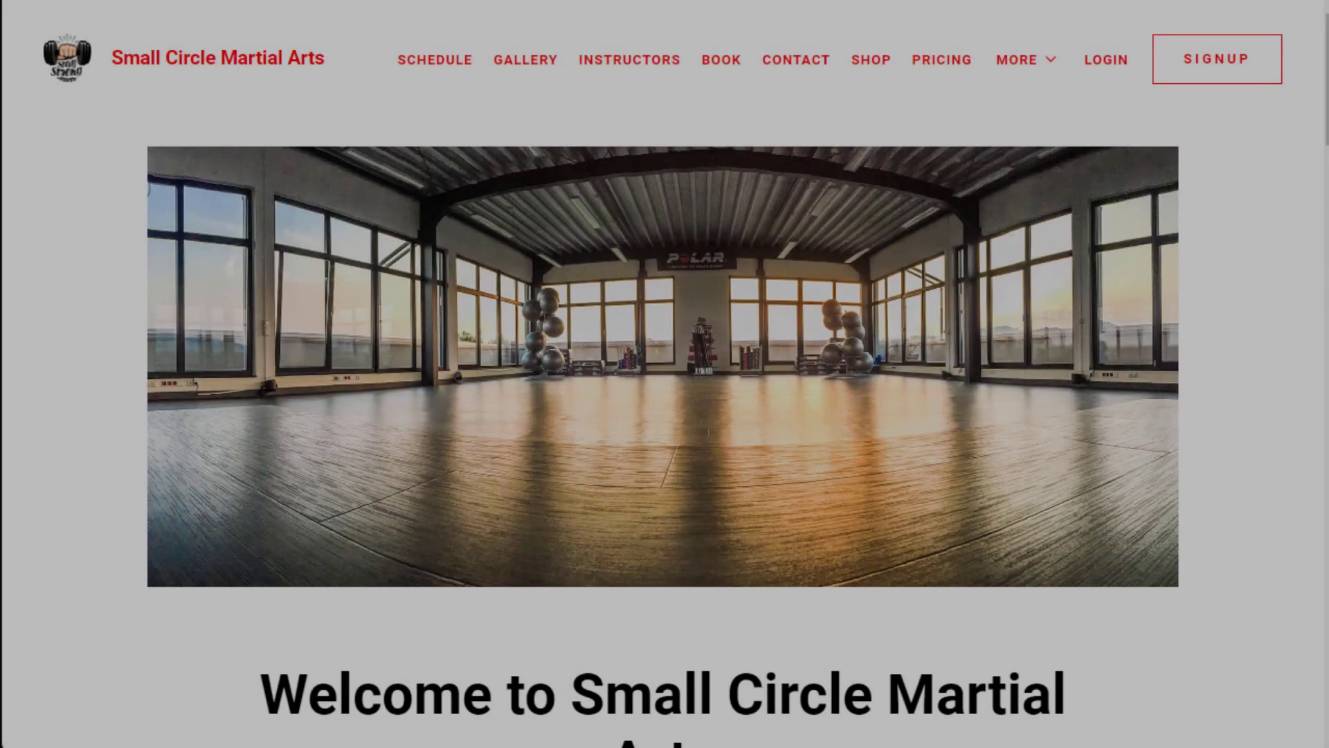
{"action": "mouse_move", "coordinate": [1062, 65]}
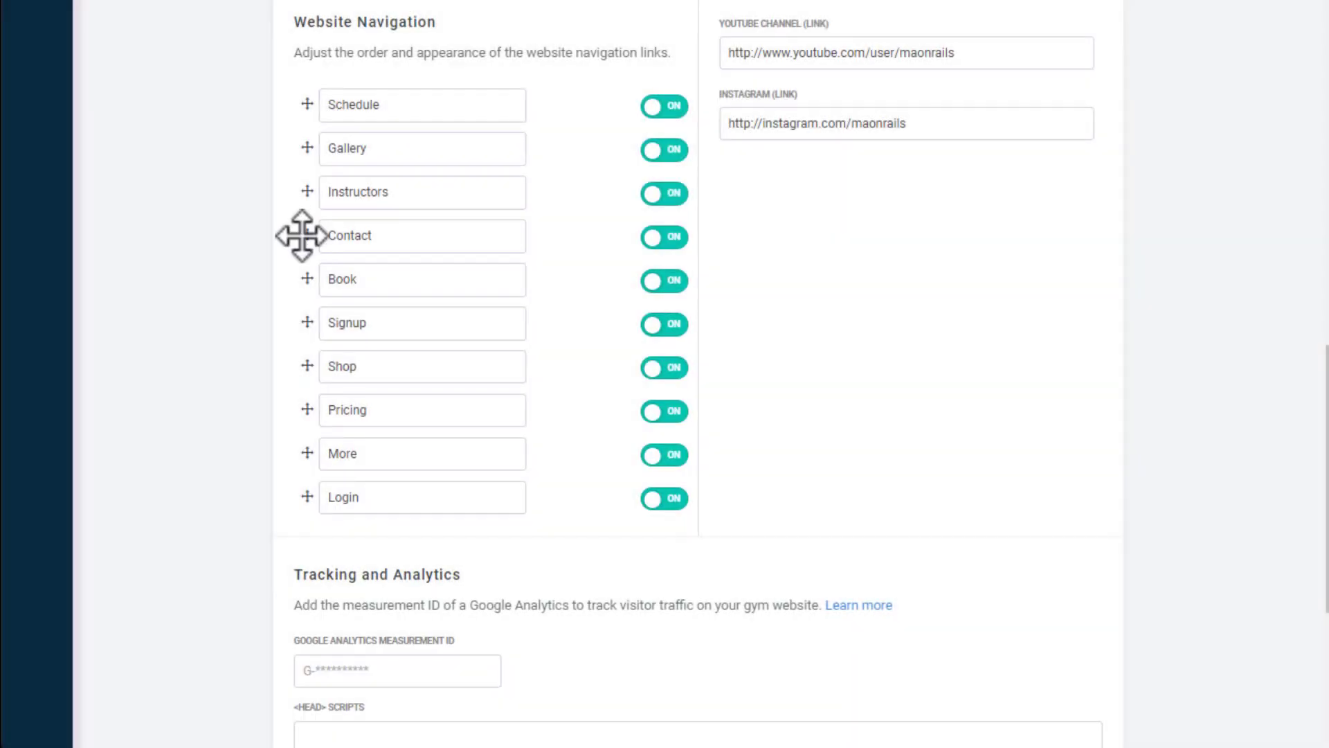
{"action": "left_click_drag", "start_coordinate": [300, 235], "coordinate": [315, 332]}
{"action": "left_click_drag", "start_coordinate": [305, 148], "coordinate": [316, 206]}
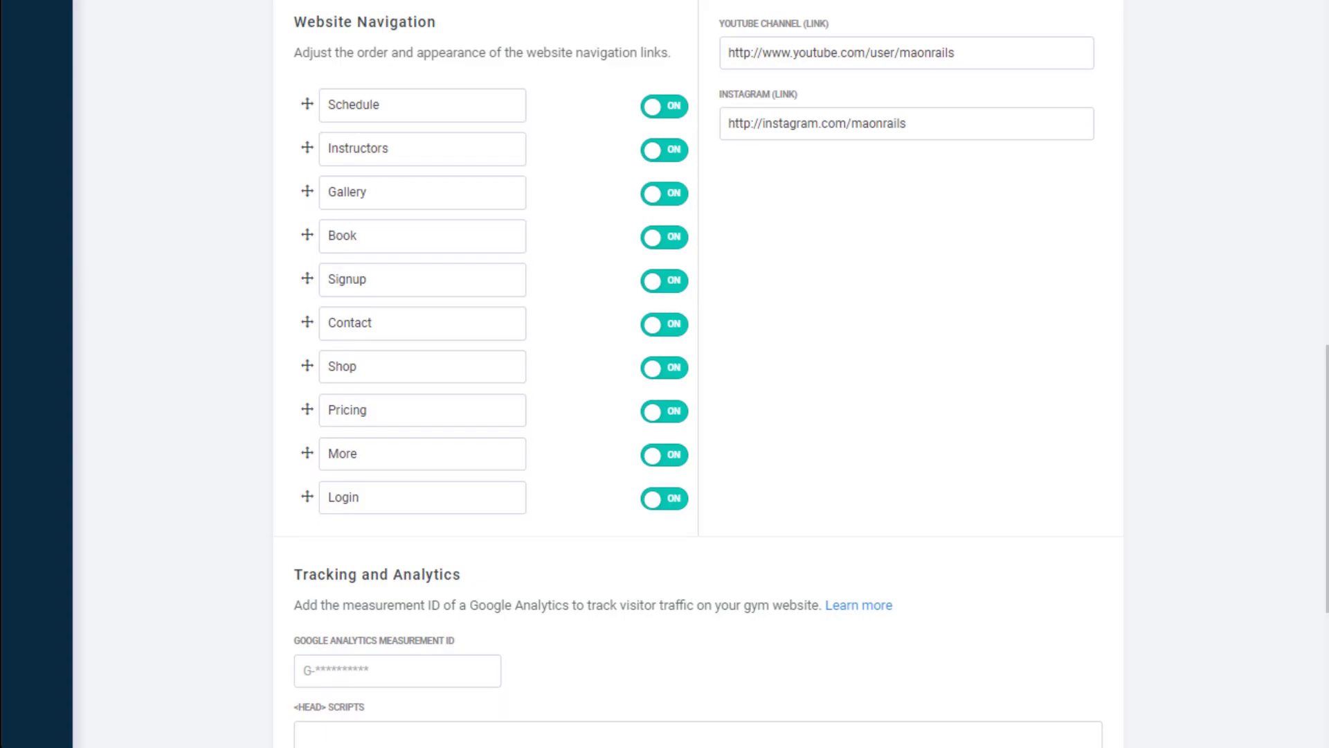
{"action": "scroll", "coordinate": [118, 477], "scroll_direction": "down", "scroll_amount": 5}
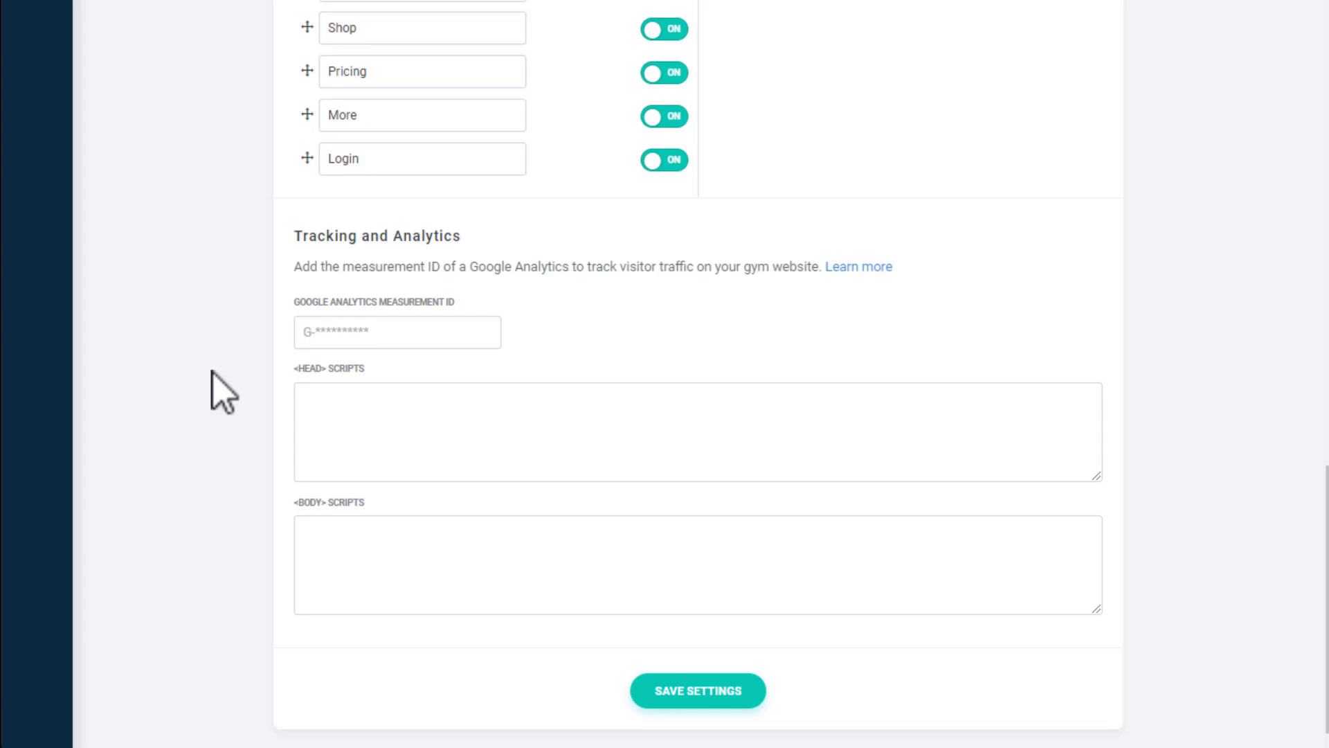
{"action": "scroll", "coordinate": [224, 392], "scroll_direction": "up", "scroll_amount": 20}
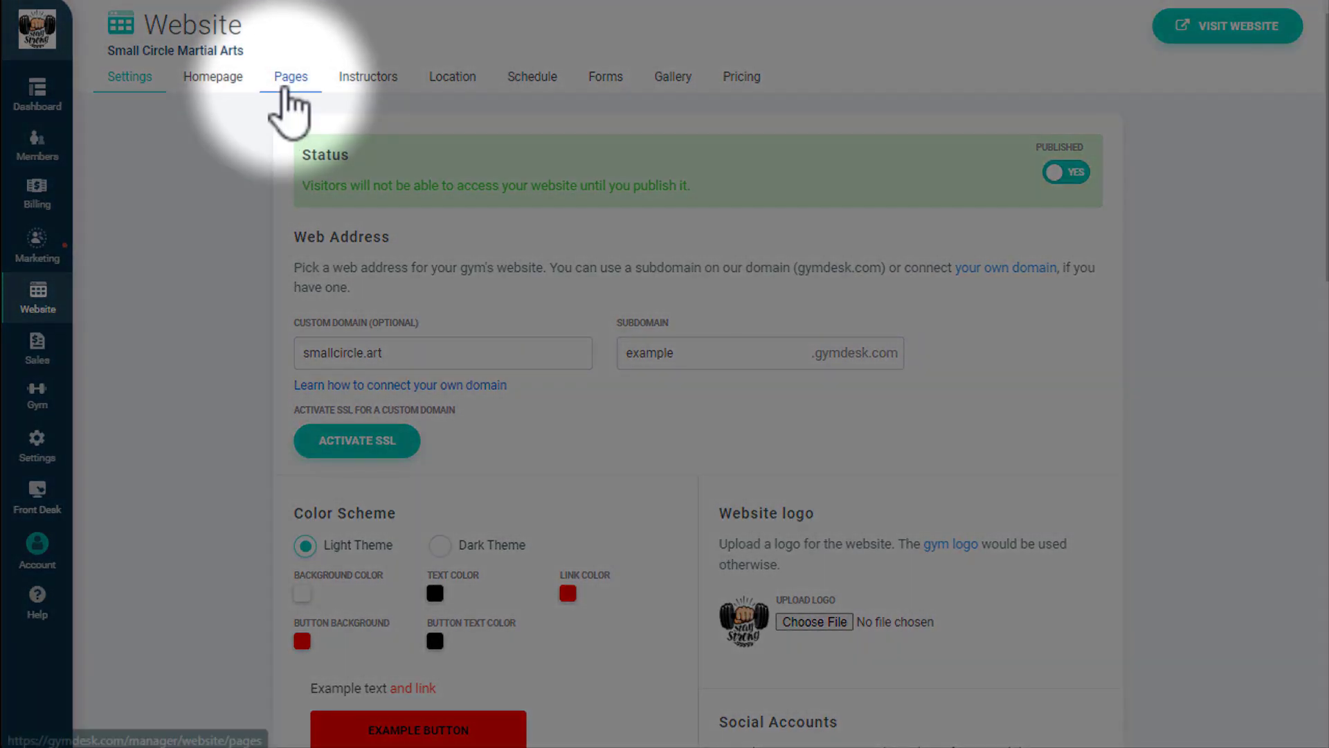
{"action": "left_click", "coordinate": [285, 80]}
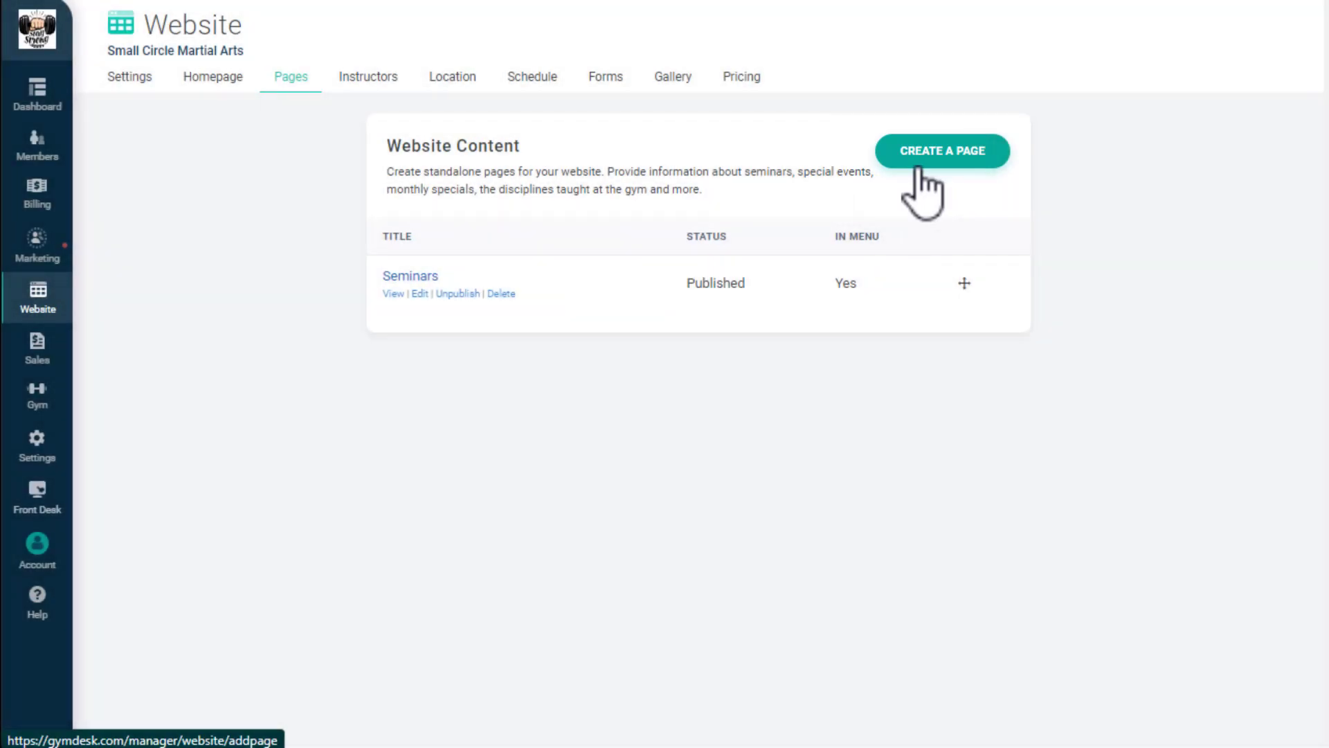
{"action": "left_click", "coordinate": [919, 165]}
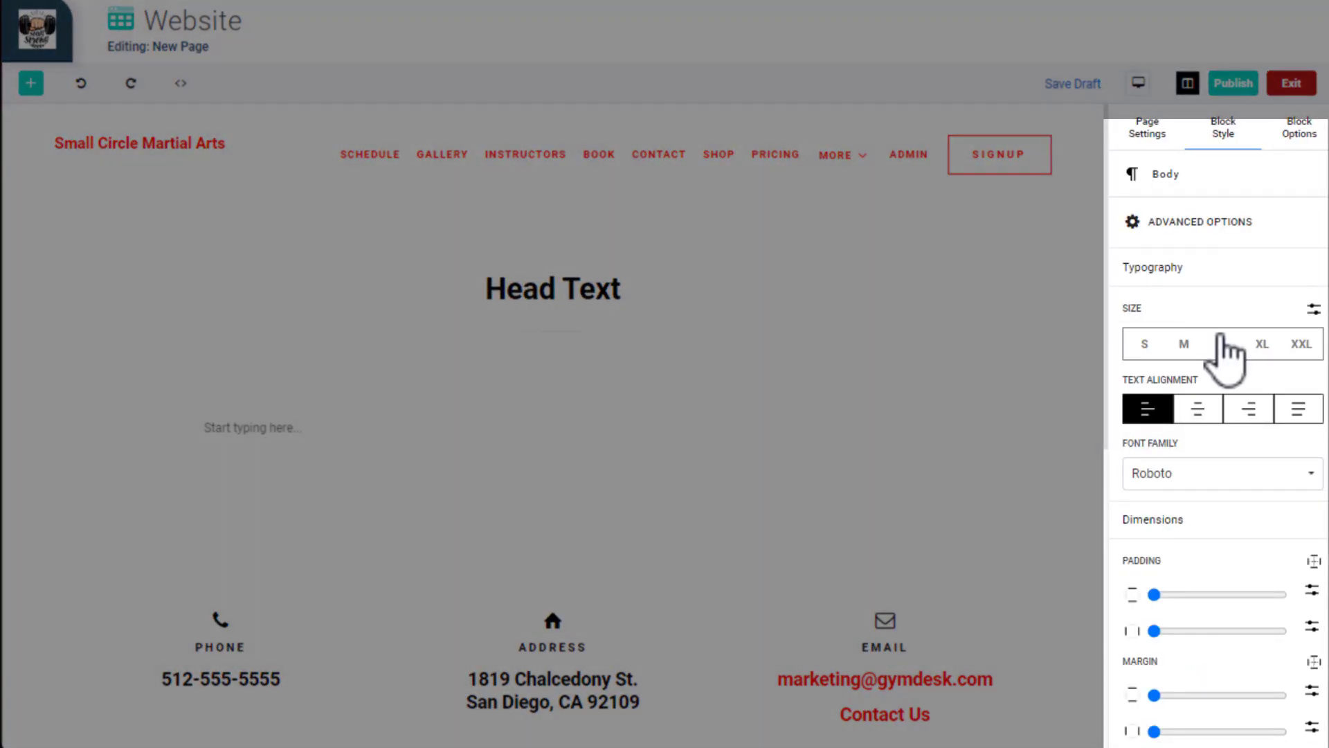
{"action": "scroll", "coordinate": [1293, 306], "scroll_direction": "down", "scroll_amount": 6}
{"action": "scroll", "coordinate": [1293, 305], "scroll_direction": "up", "scroll_amount": 6}
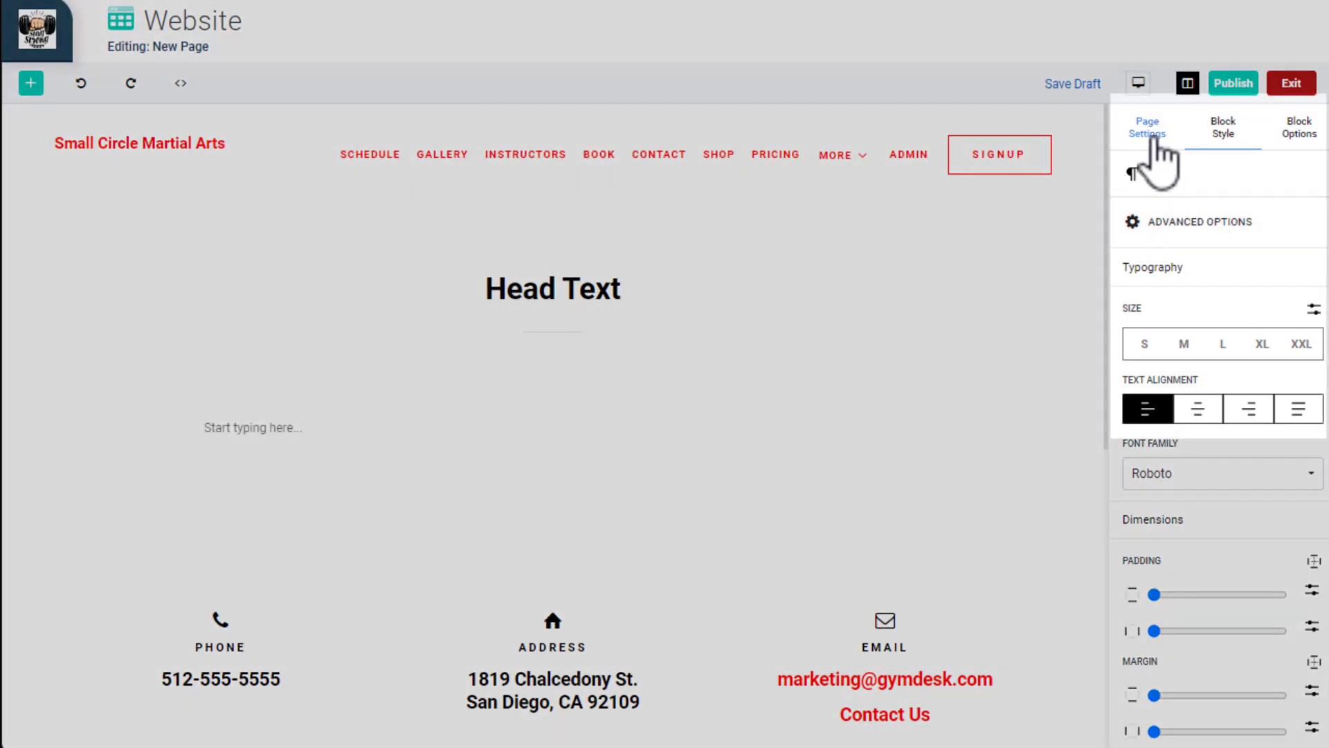
{"action": "left_click", "coordinate": [1149, 131]}
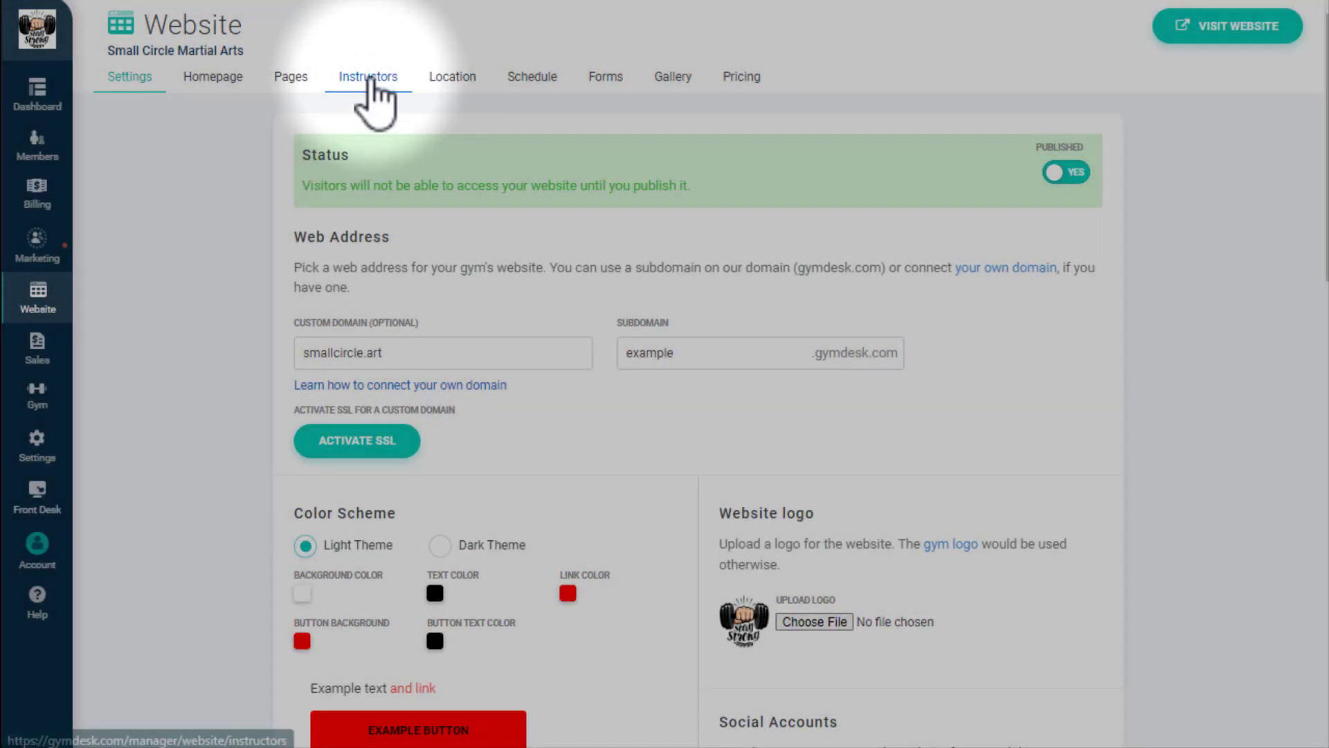
Step: Swap the first two instructor photos and move the third to the second row, keeping rank visibility
{"action": "left_click", "coordinate": [369, 79]}
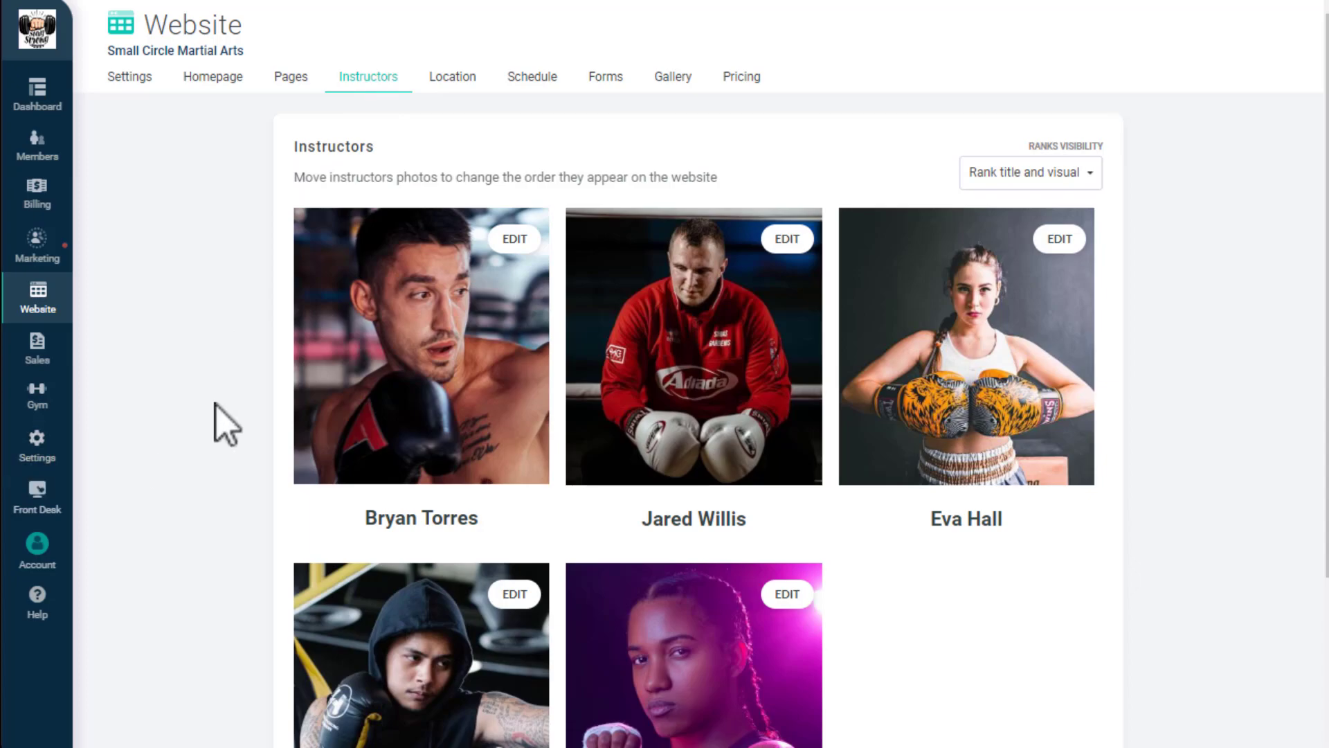
{"action": "left_click_drag", "start_coordinate": [469, 368], "coordinate": [1000, 380]}
{"action": "left_click_drag", "start_coordinate": [701, 416], "coordinate": [504, 630]}
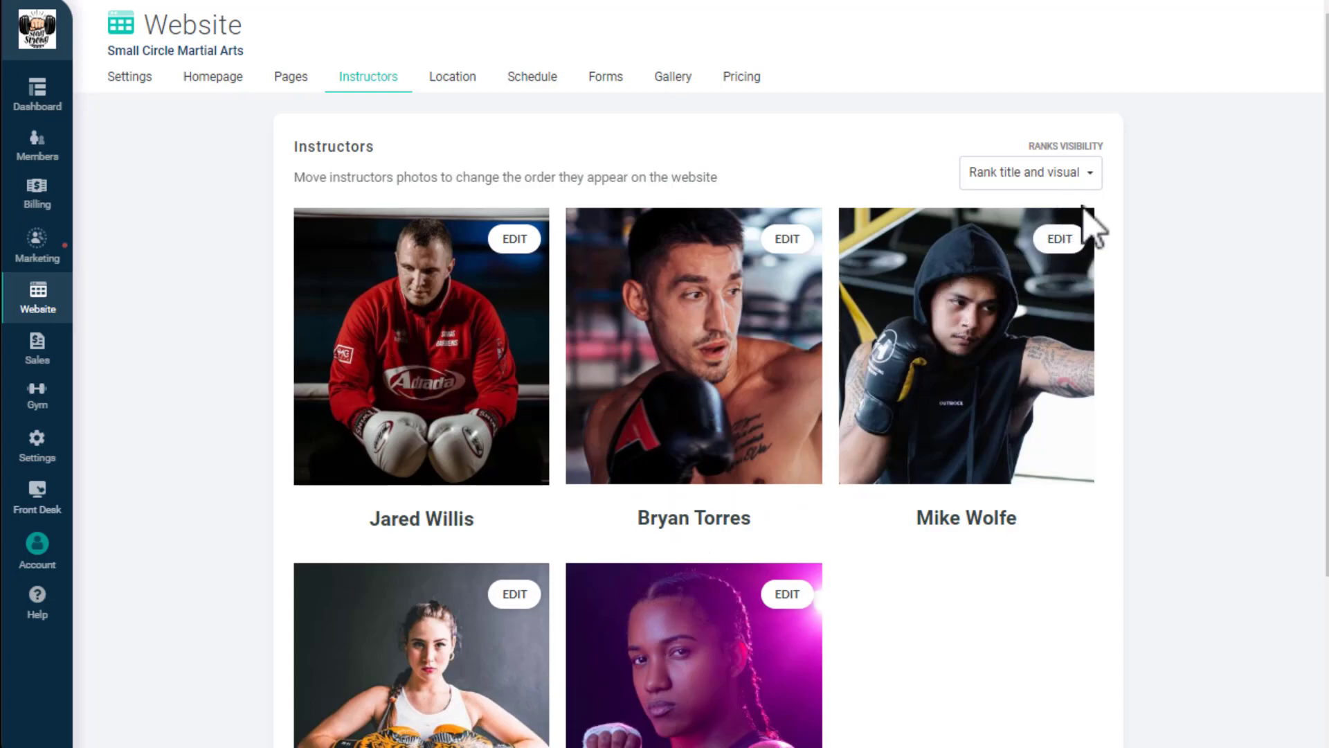
{"action": "left_click", "coordinate": [1087, 182]}
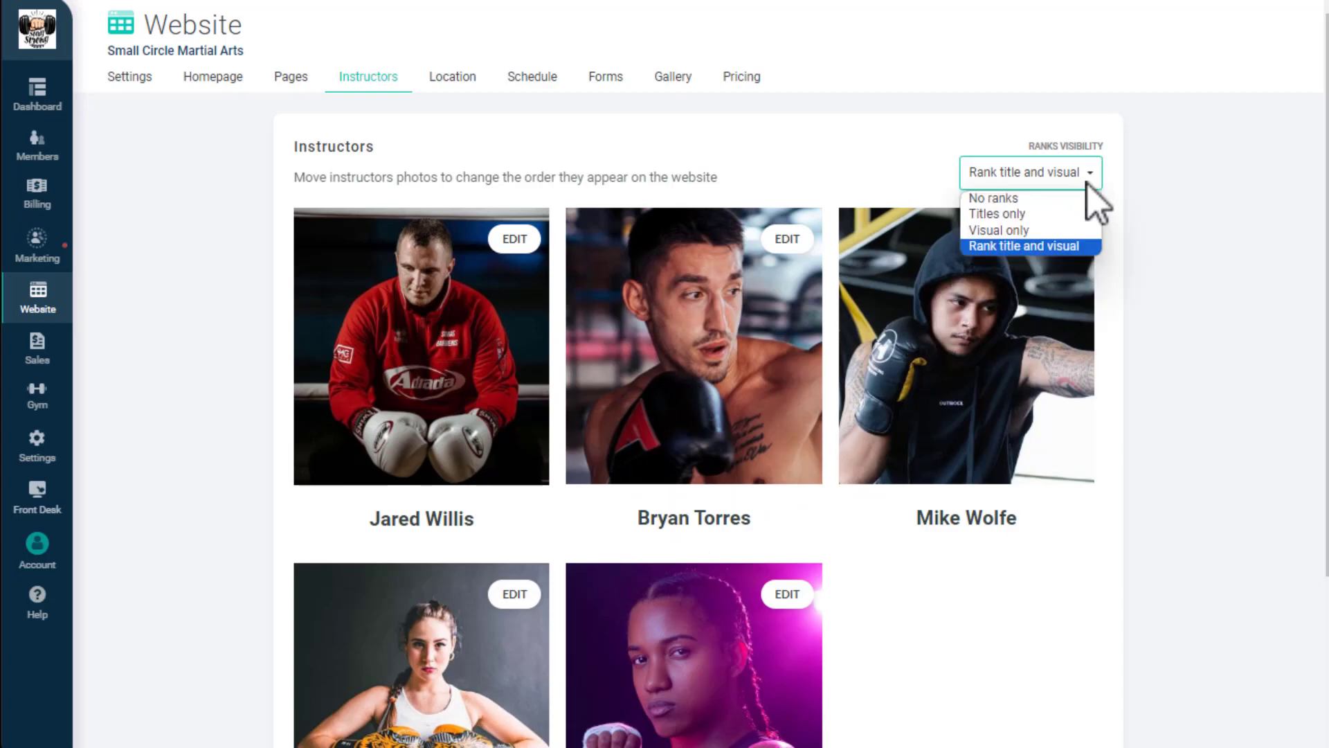
{"action": "left_click", "coordinate": [1086, 182]}
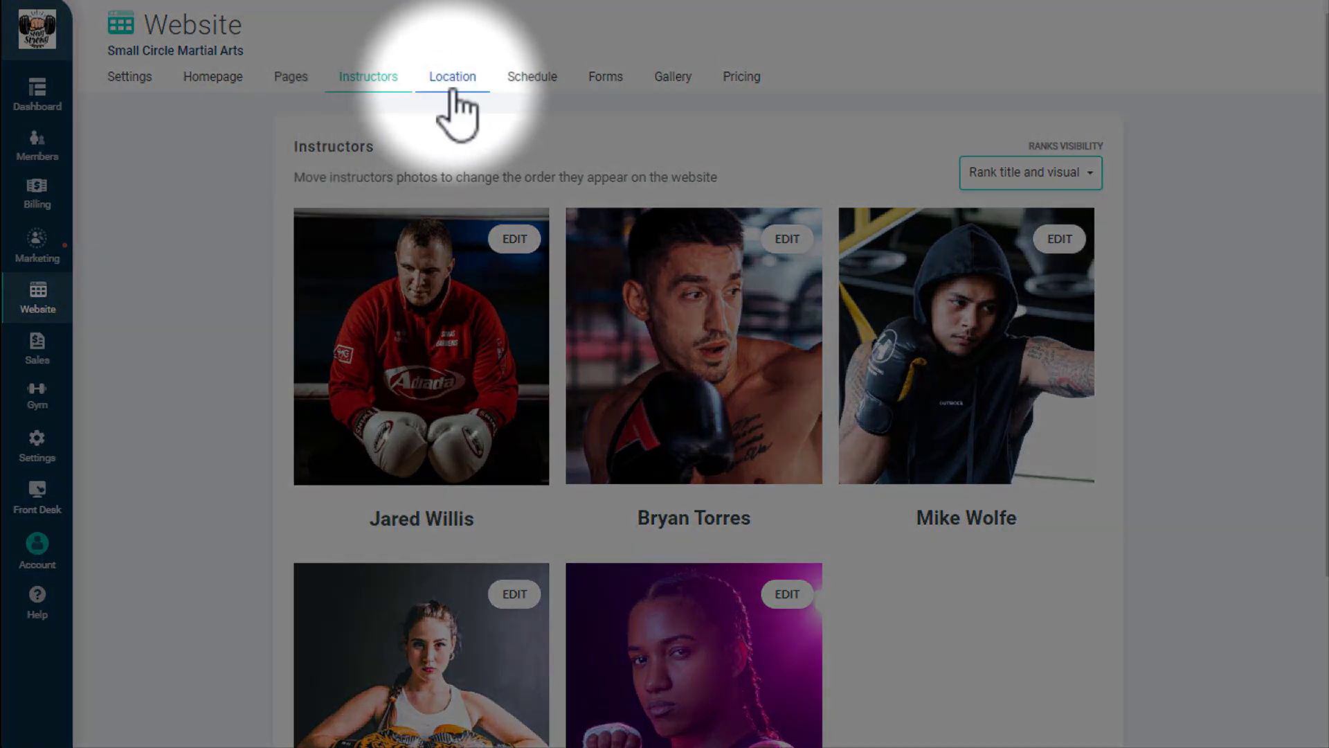
Step: Review the Location tab's gym address, map marker and Additional Directions for visitors
{"action": "left_click", "coordinate": [454, 78]}
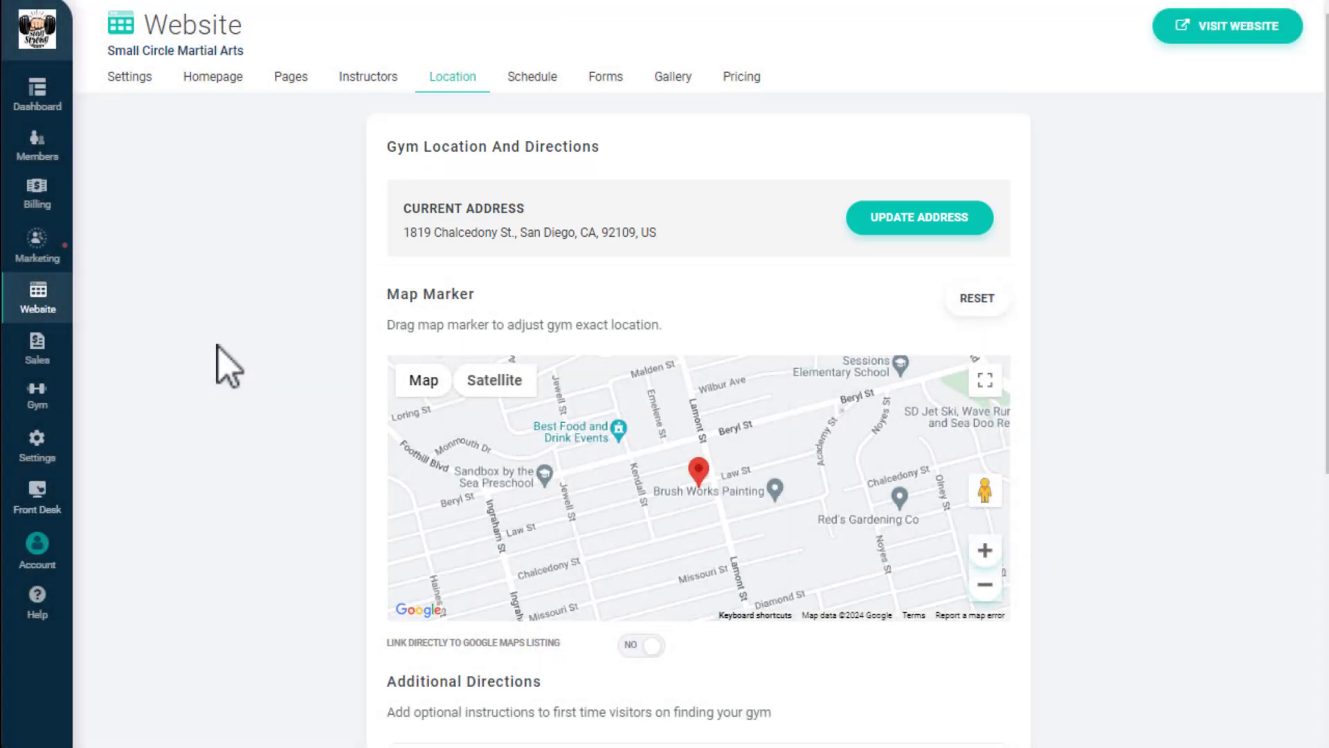
{"action": "scroll", "coordinate": [218, 348], "scroll_direction": "down", "scroll_amount": 2}
{"action": "scroll", "coordinate": [219, 347], "scroll_direction": "down", "scroll_amount": 1}
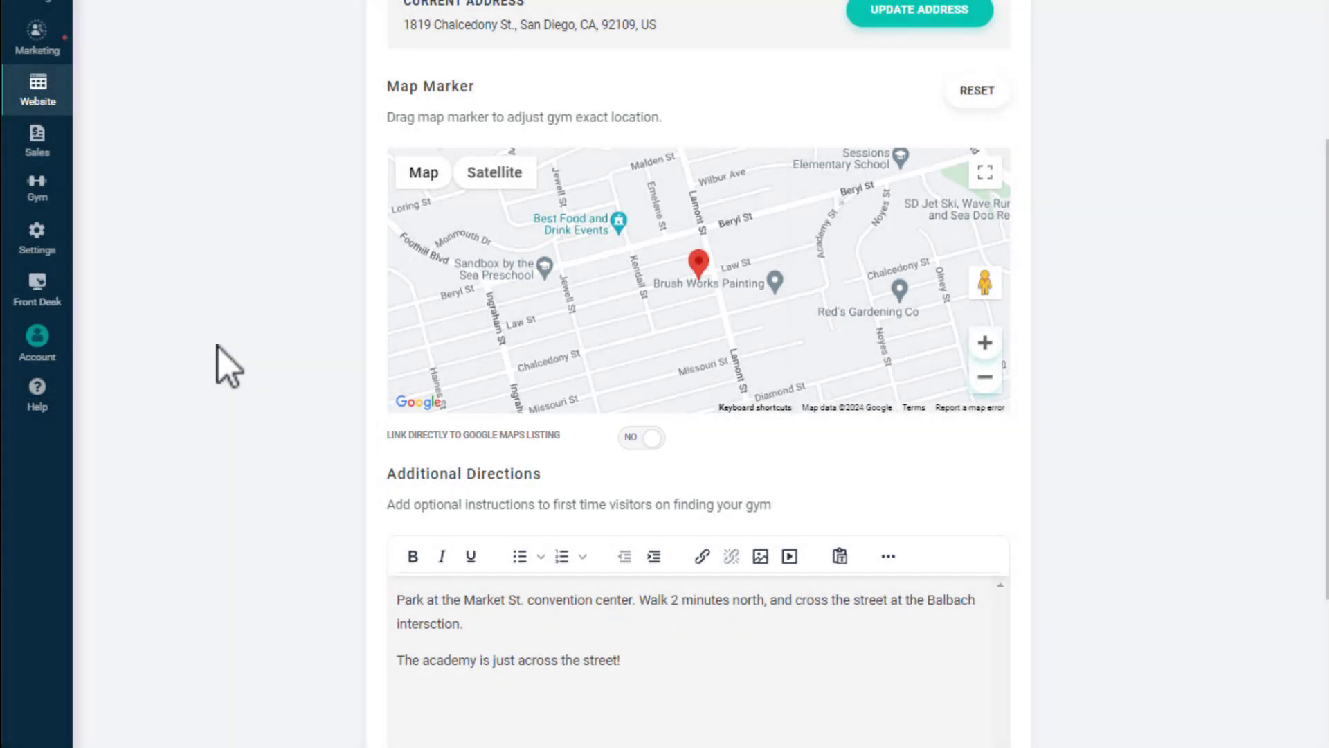
{"action": "scroll", "coordinate": [218, 348], "scroll_direction": "down", "scroll_amount": 3}
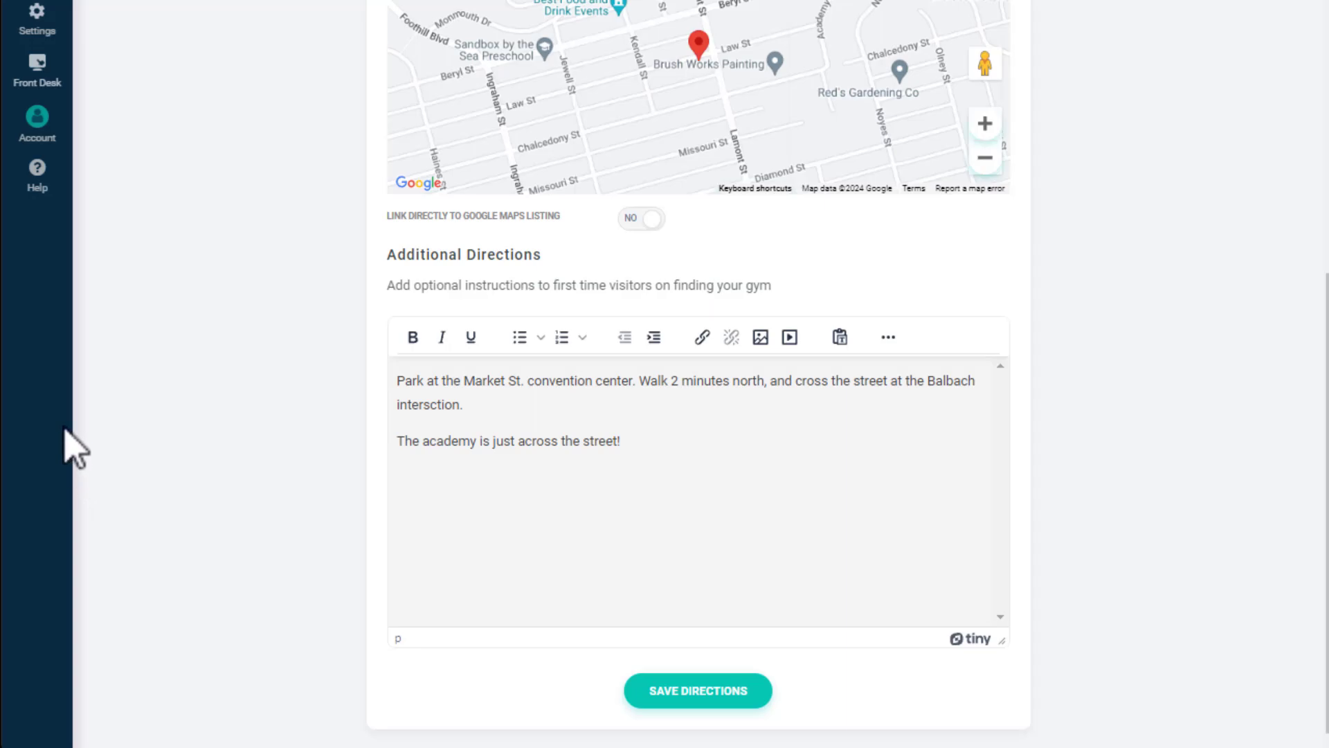
{"action": "scroll", "coordinate": [184, 457], "scroll_direction": "up", "scroll_amount": 6}
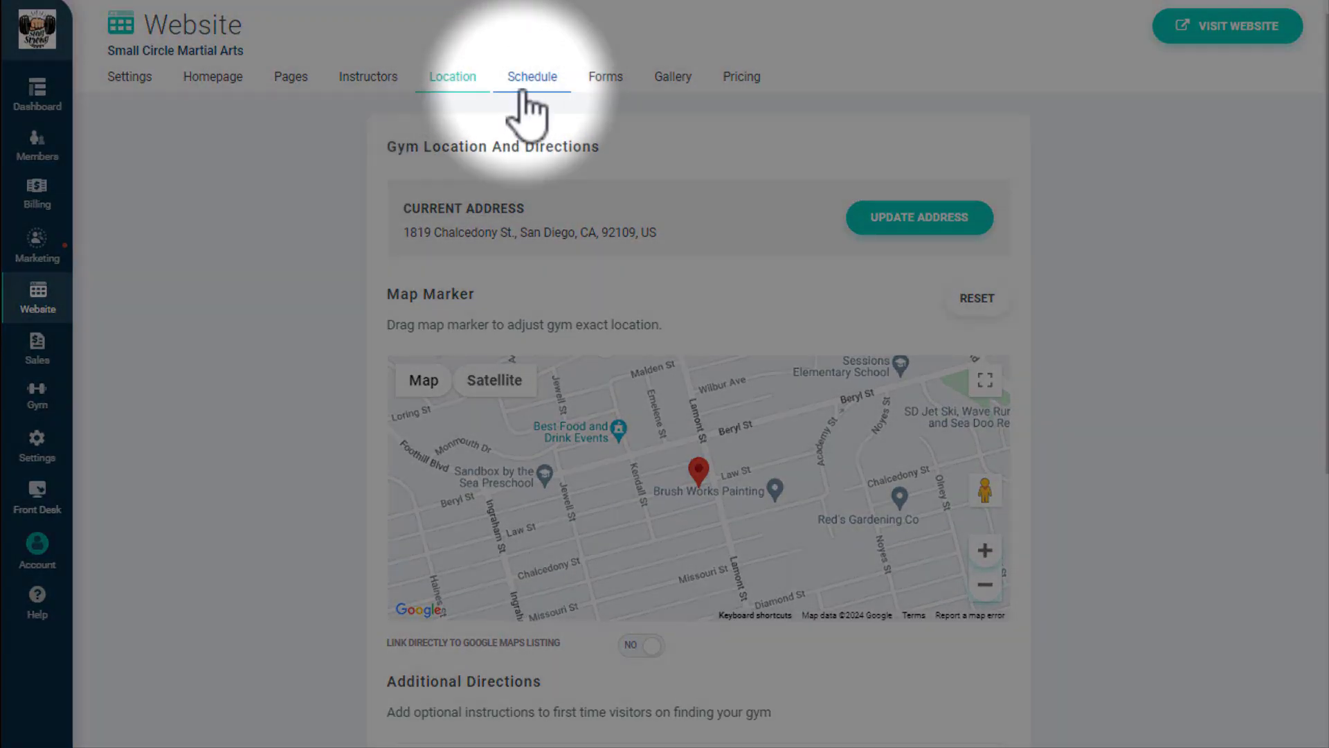
Step: Bring up the website Schedule settings and view the weekly class calendar via Manage Schedule
{"action": "left_click", "coordinate": [532, 77]}
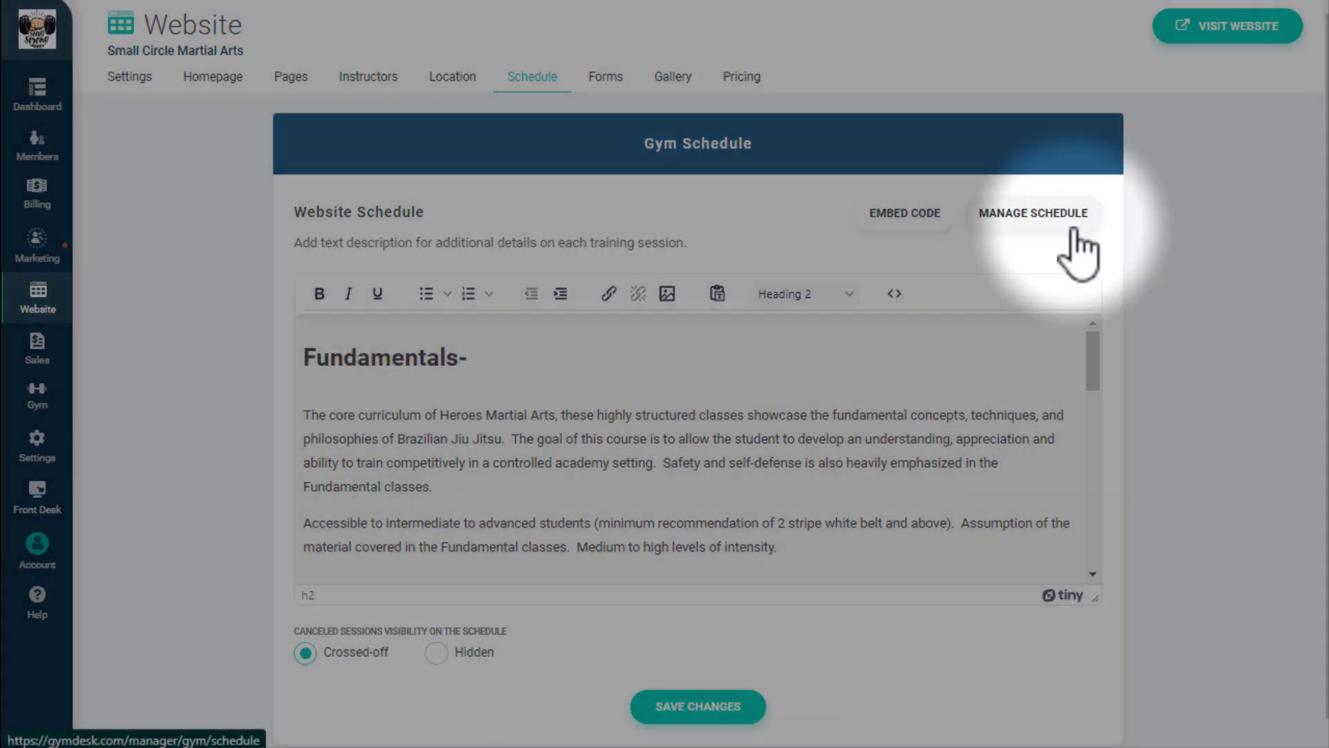
{"action": "left_click", "coordinate": [1073, 230]}
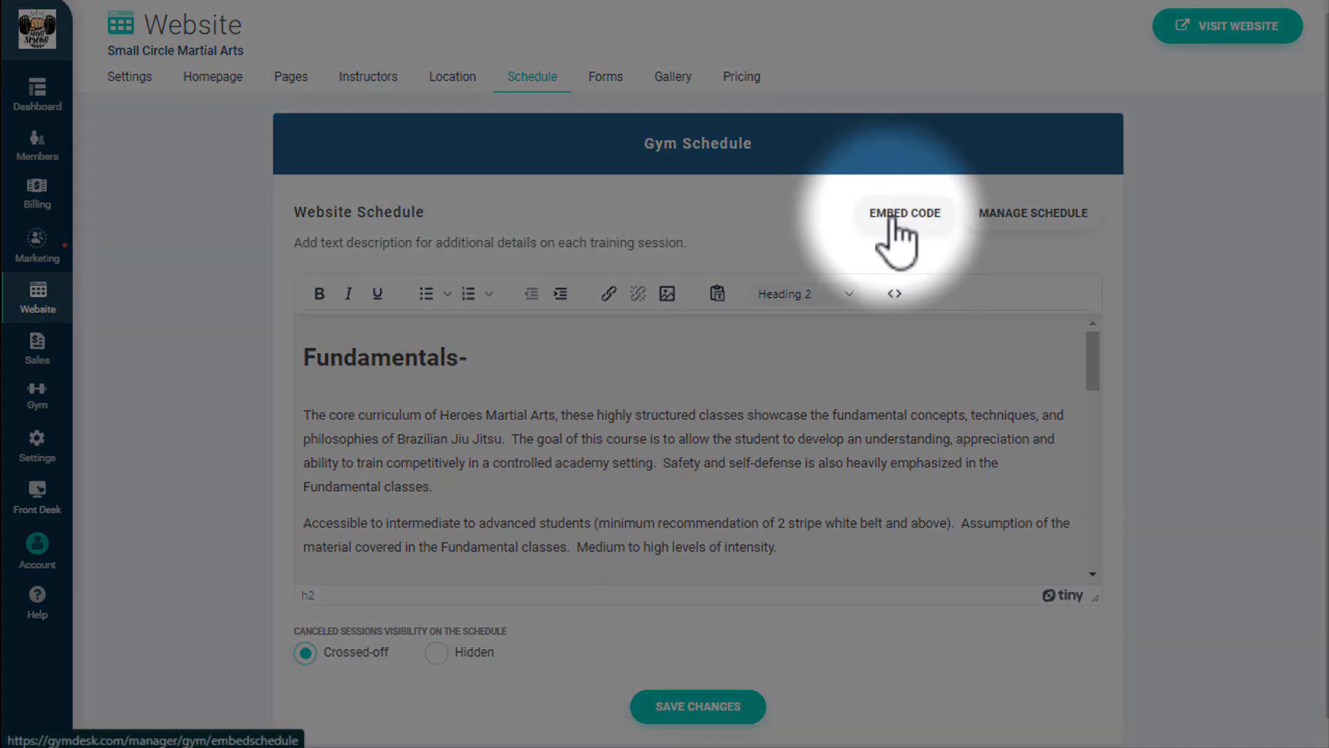
Step: View the schedule embed code, then list the Website Contact Form and 14-day free trial form
{"action": "left_click", "coordinate": [894, 220]}
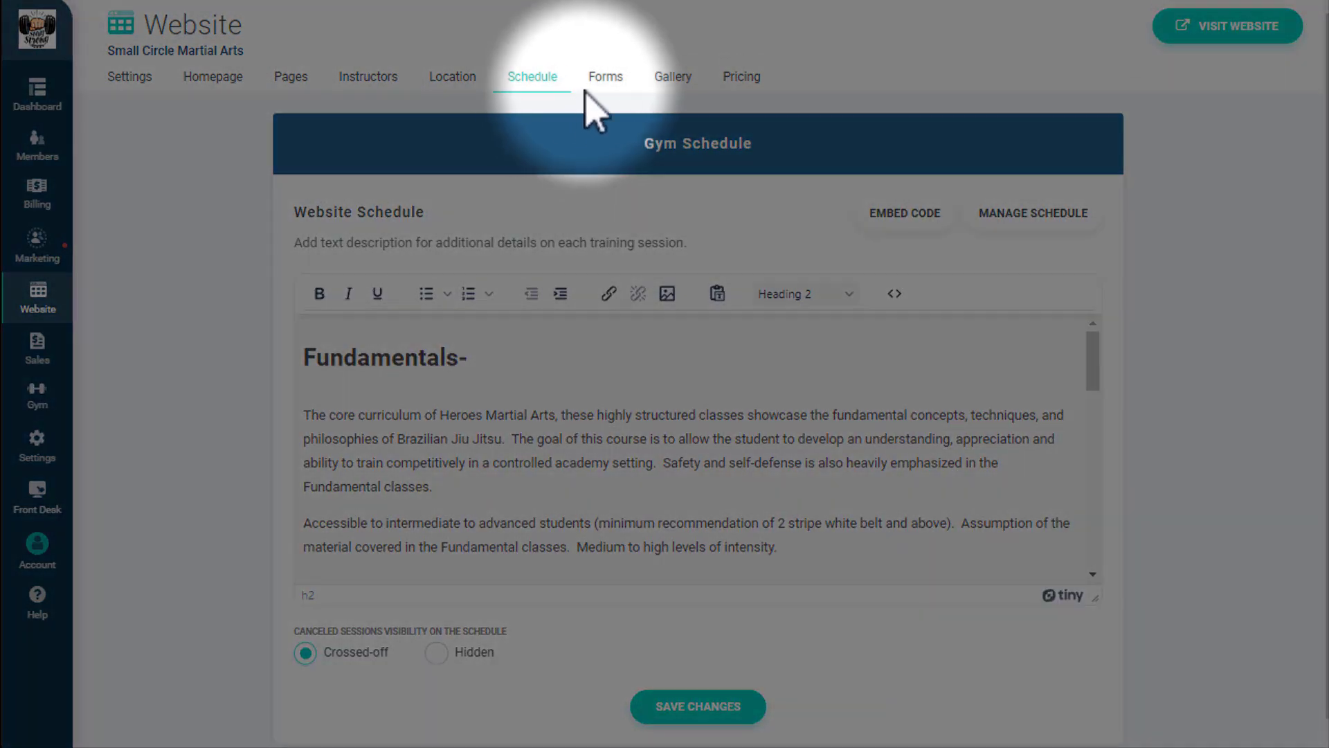
{"action": "left_click", "coordinate": [599, 79]}
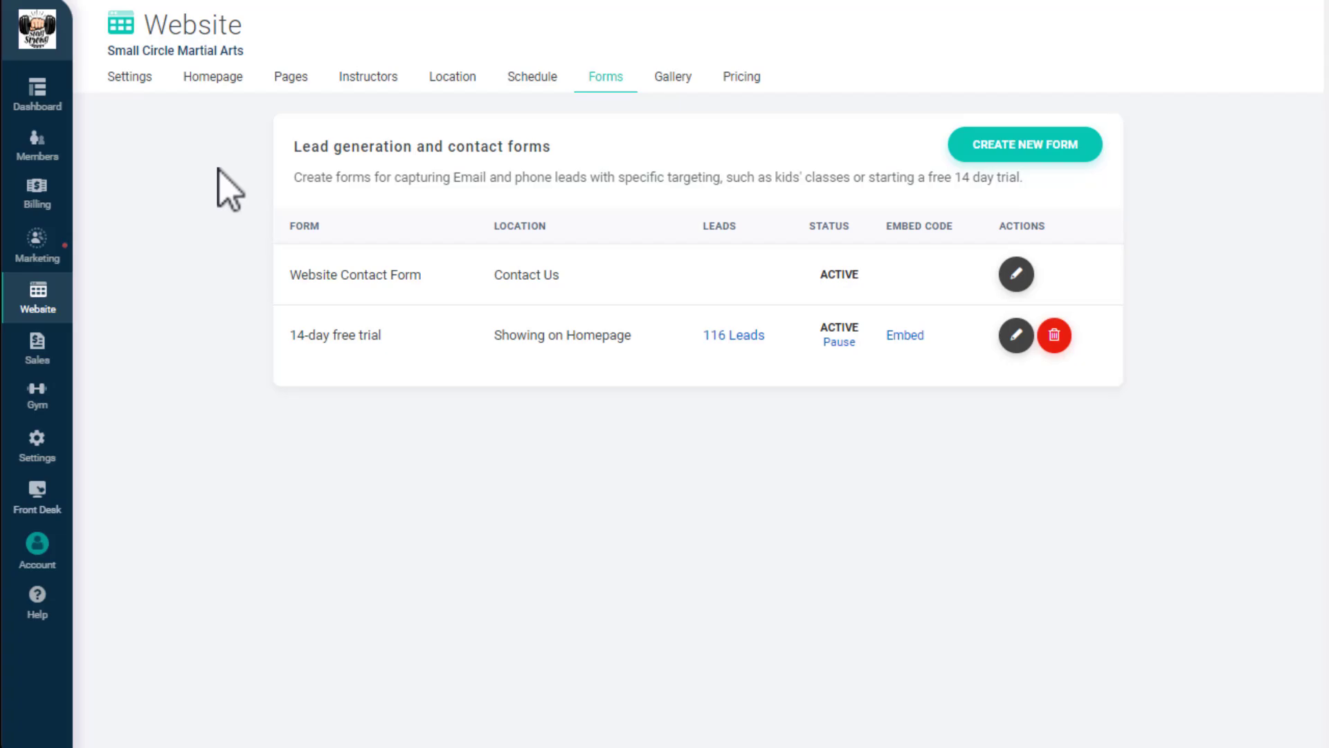
Step: Start a new leads form, reviewing Additional Fields and keeping Search engine as the lead source
{"action": "left_click", "coordinate": [1010, 144]}
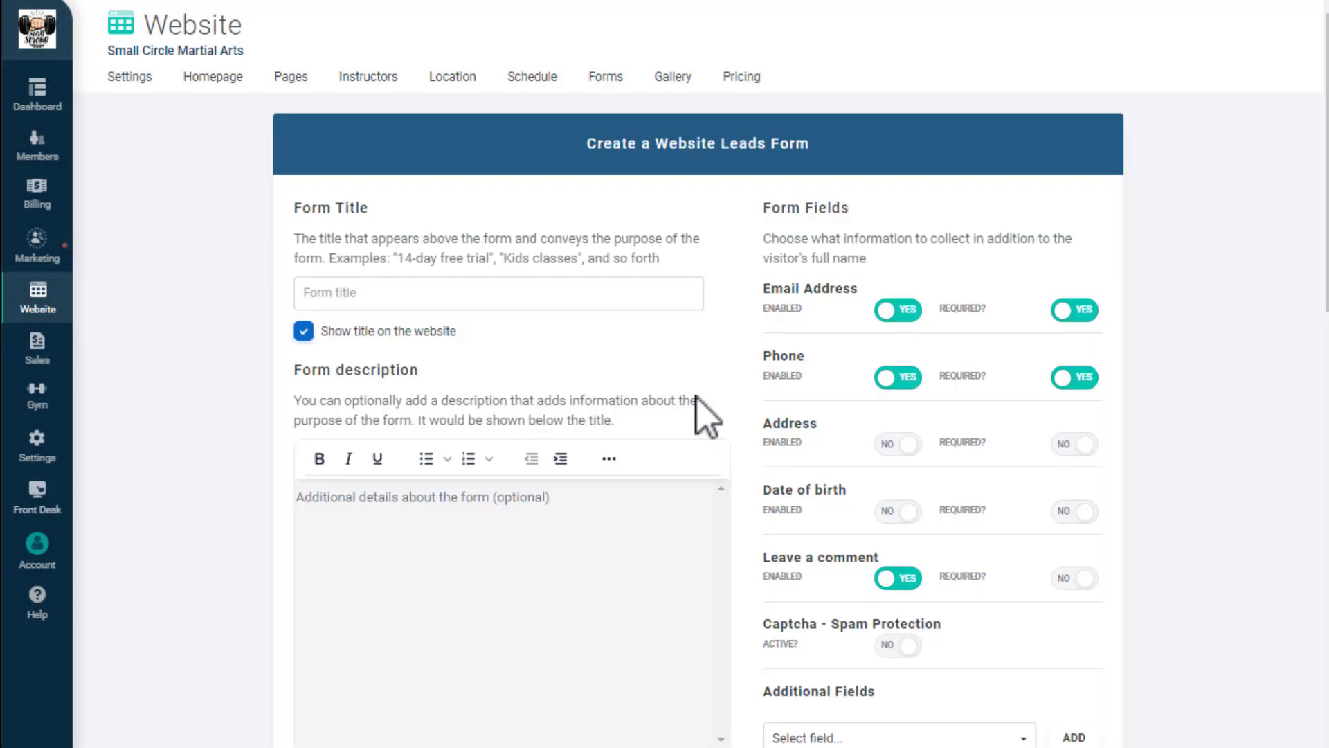
{"action": "scroll", "coordinate": [700, 410], "scroll_direction": "down", "scroll_amount": 2}
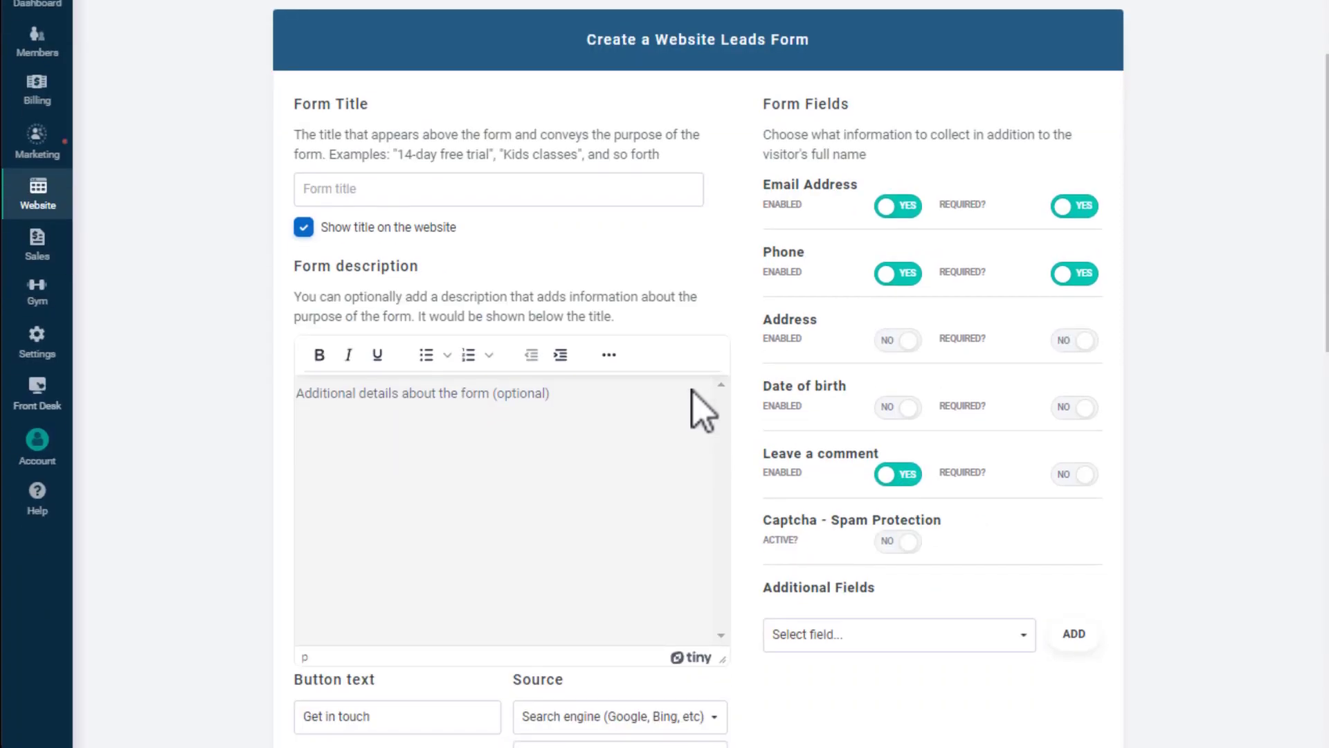
{"action": "scroll", "coordinate": [703, 412], "scroll_direction": "down", "scroll_amount": 2}
{"action": "left_click", "coordinate": [907, 537]}
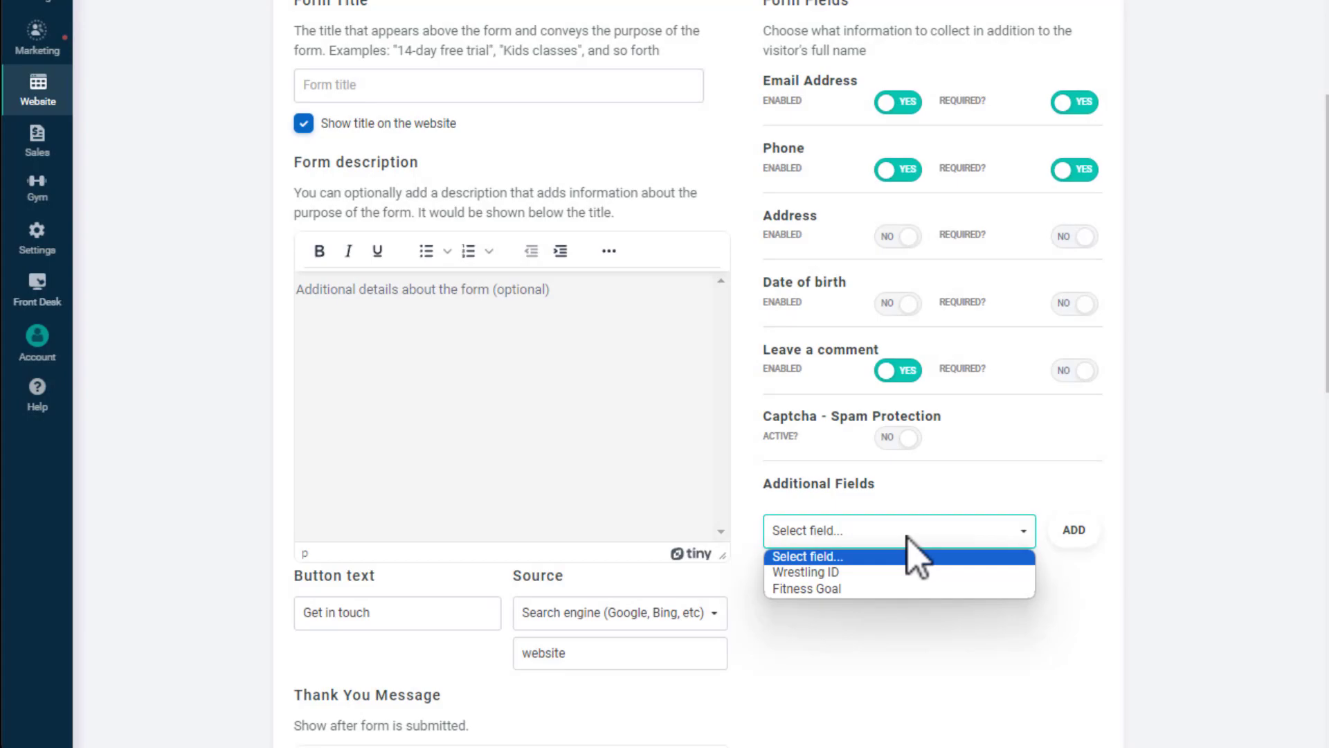
{"action": "left_click", "coordinate": [907, 537]}
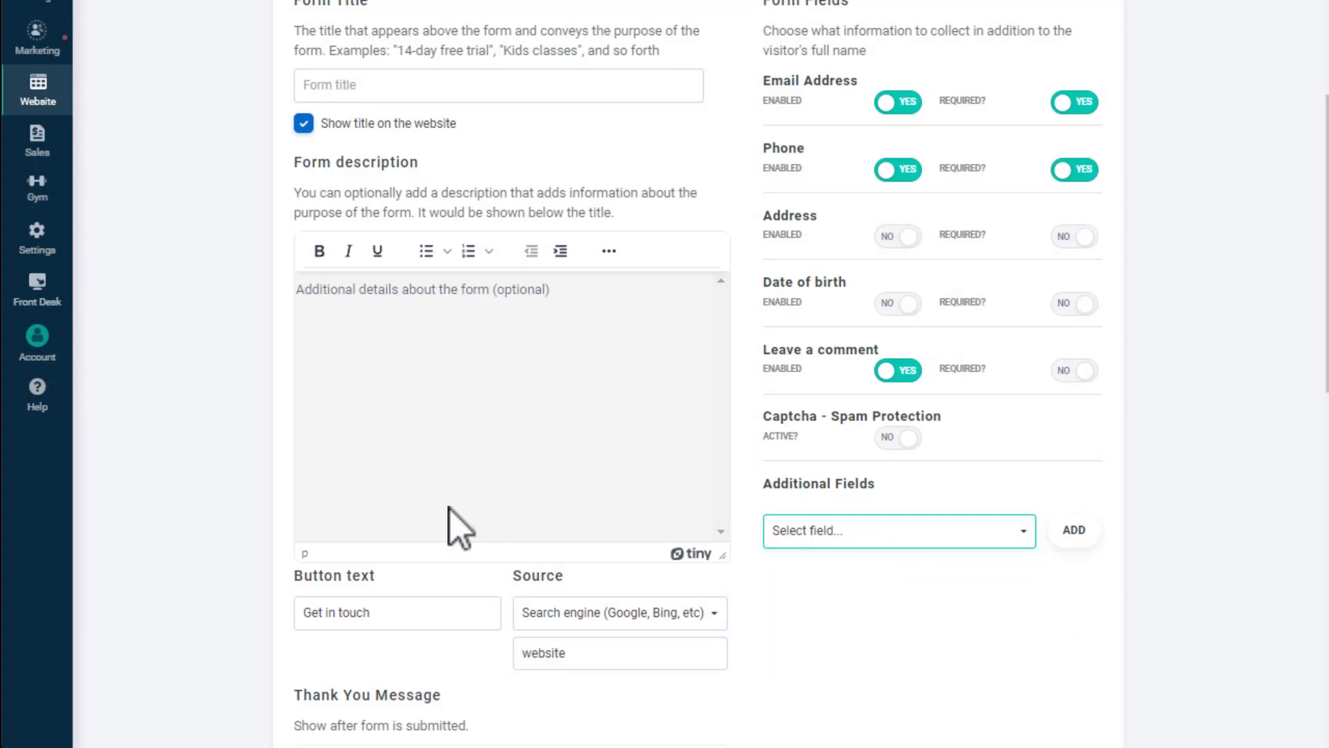
{"action": "scroll", "coordinate": [198, 514], "scroll_direction": "down", "scroll_amount": 5}
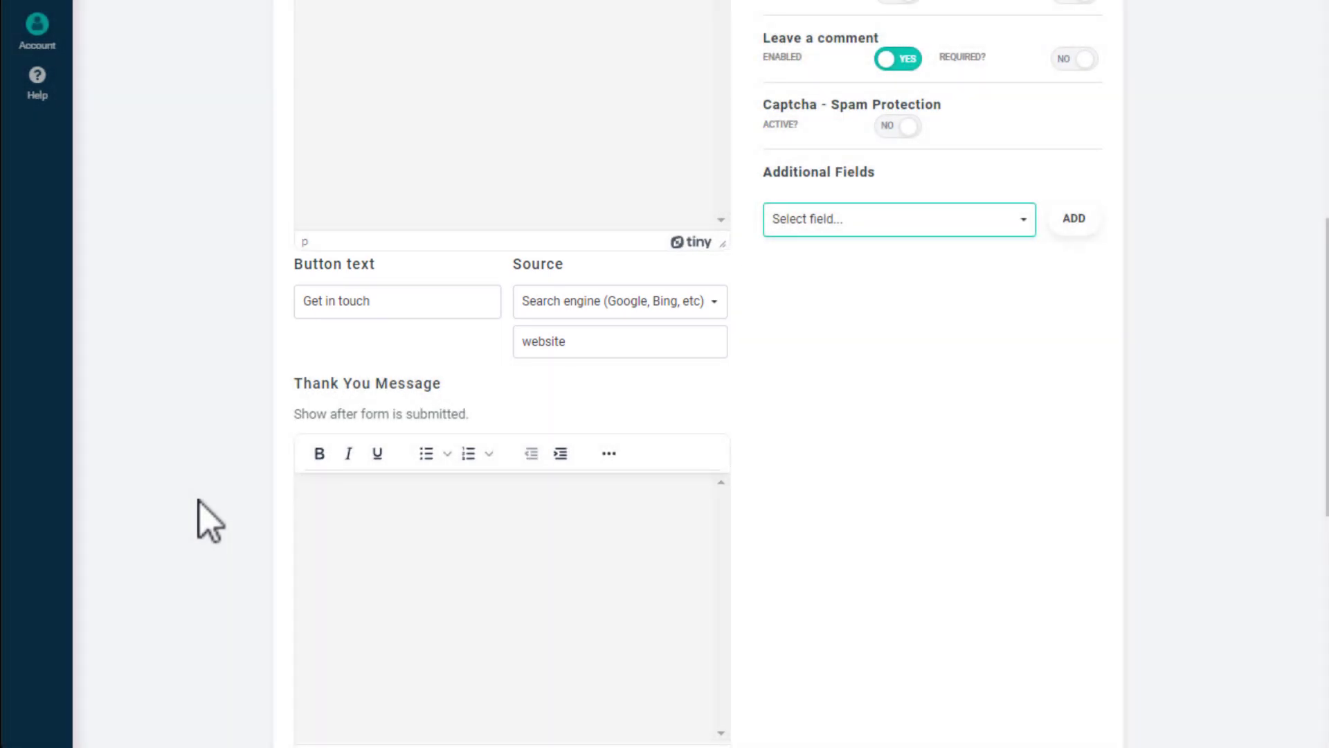
{"action": "left_click", "coordinate": [713, 305]}
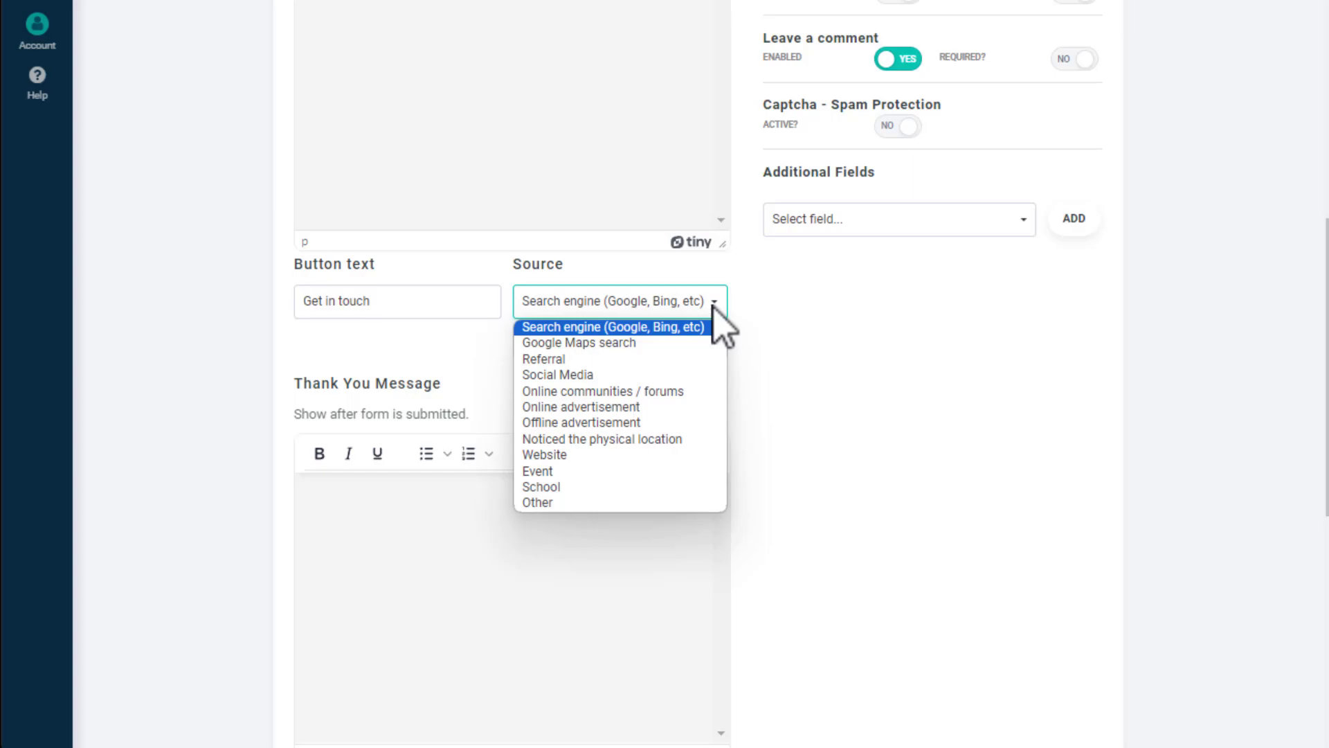
{"action": "left_click", "coordinate": [714, 304]}
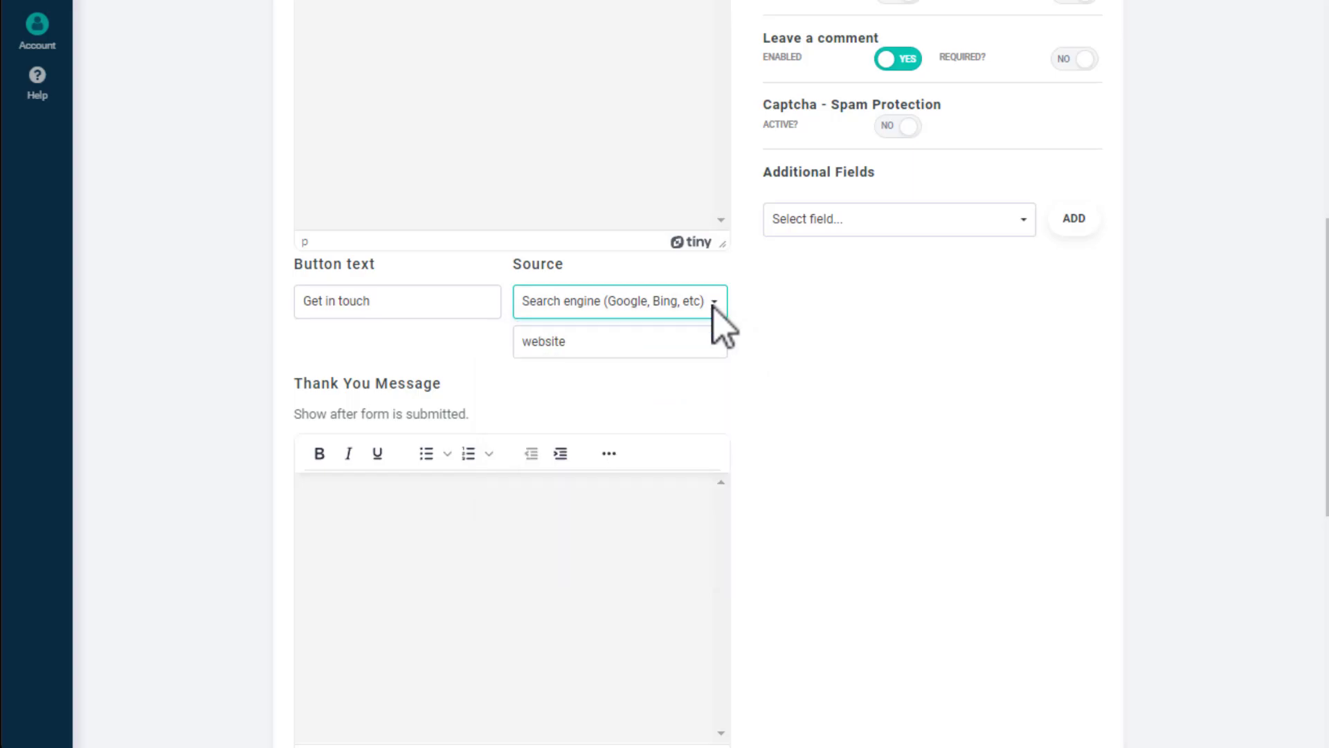
{"action": "scroll", "coordinate": [890, 446], "scroll_direction": "down", "scroll_amount": 5}
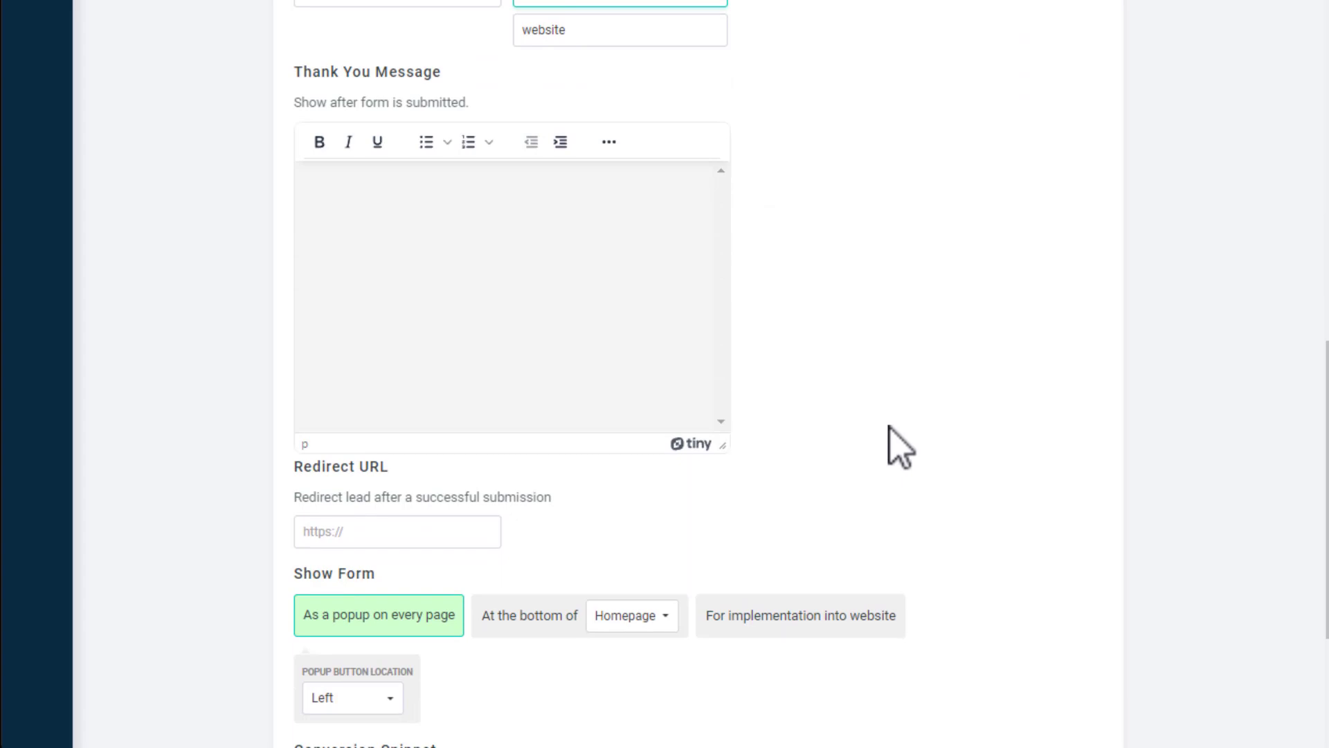
Step: Keep the new form's popup button location on the left
{"action": "scroll", "coordinate": [891, 430], "scroll_direction": "down", "scroll_amount": 3}
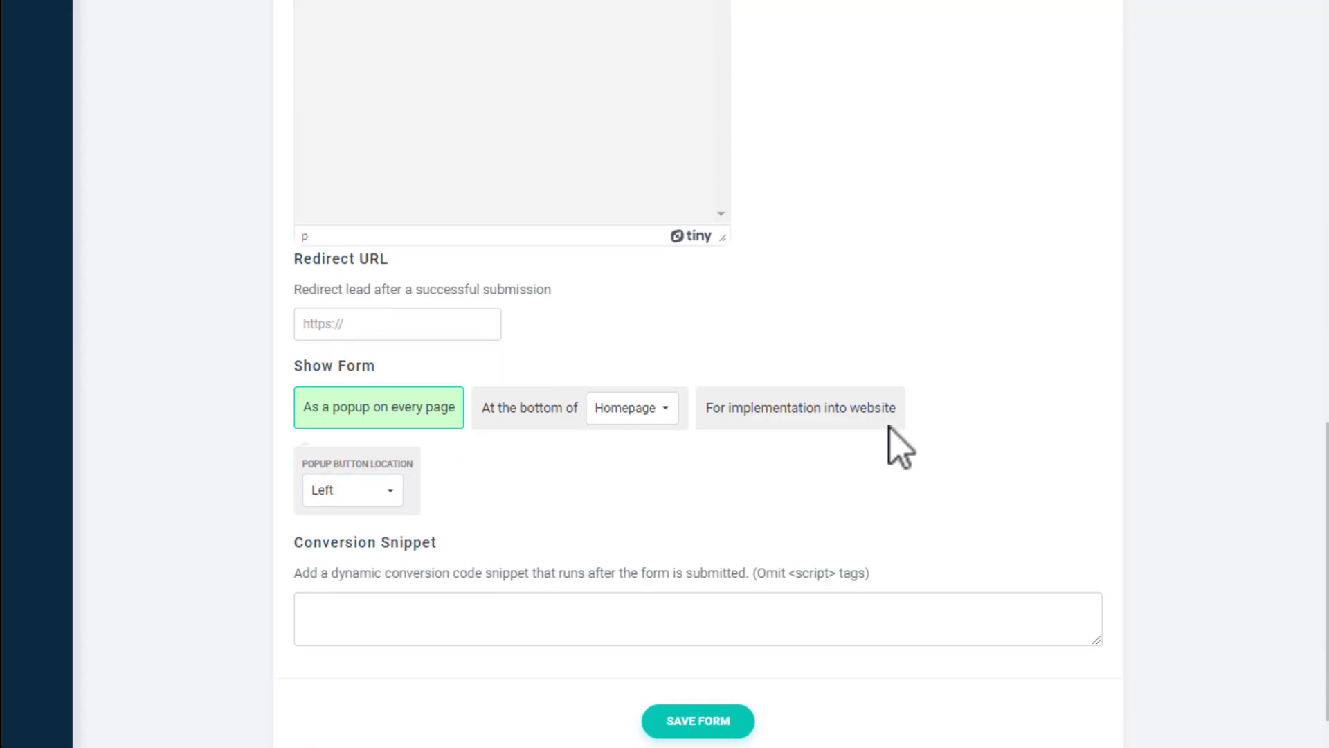
{"action": "scroll", "coordinate": [890, 427], "scroll_direction": "down", "scroll_amount": 1}
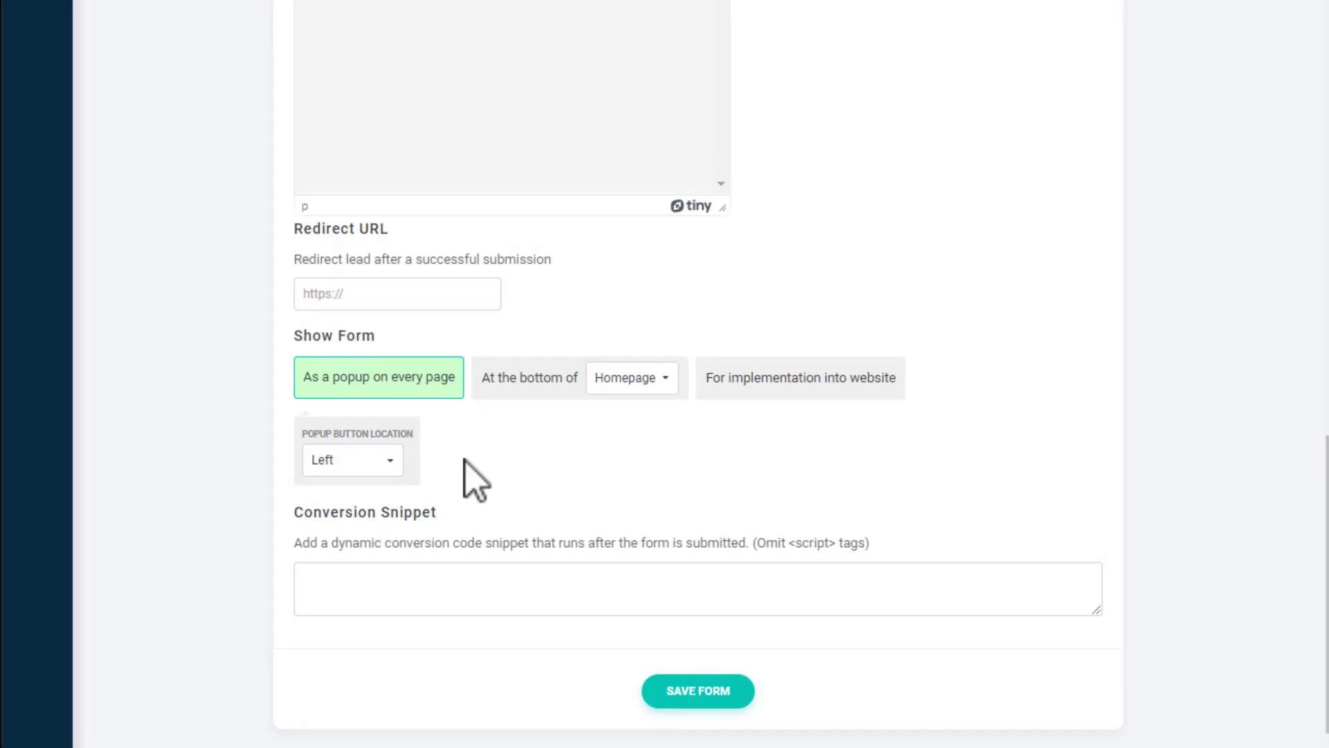
{"action": "left_click", "coordinate": [398, 461]}
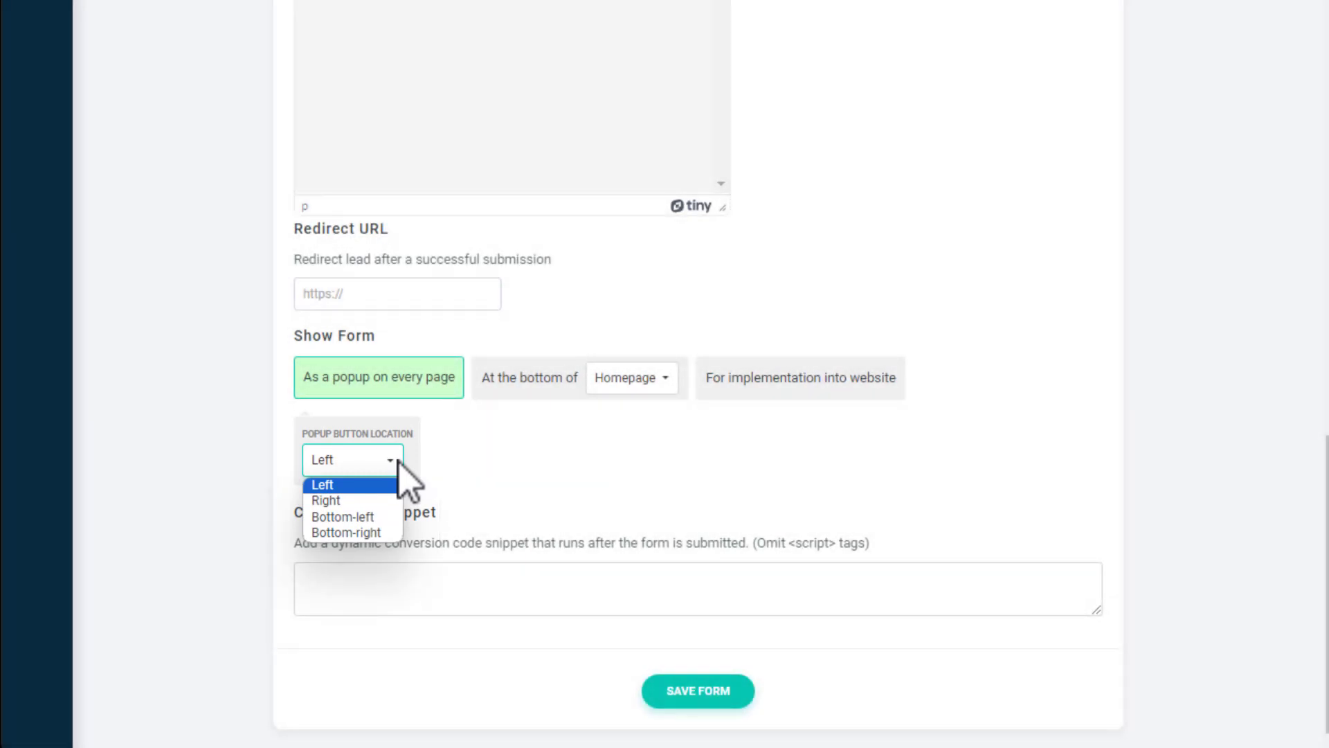
{"action": "left_click", "coordinate": [399, 461]}
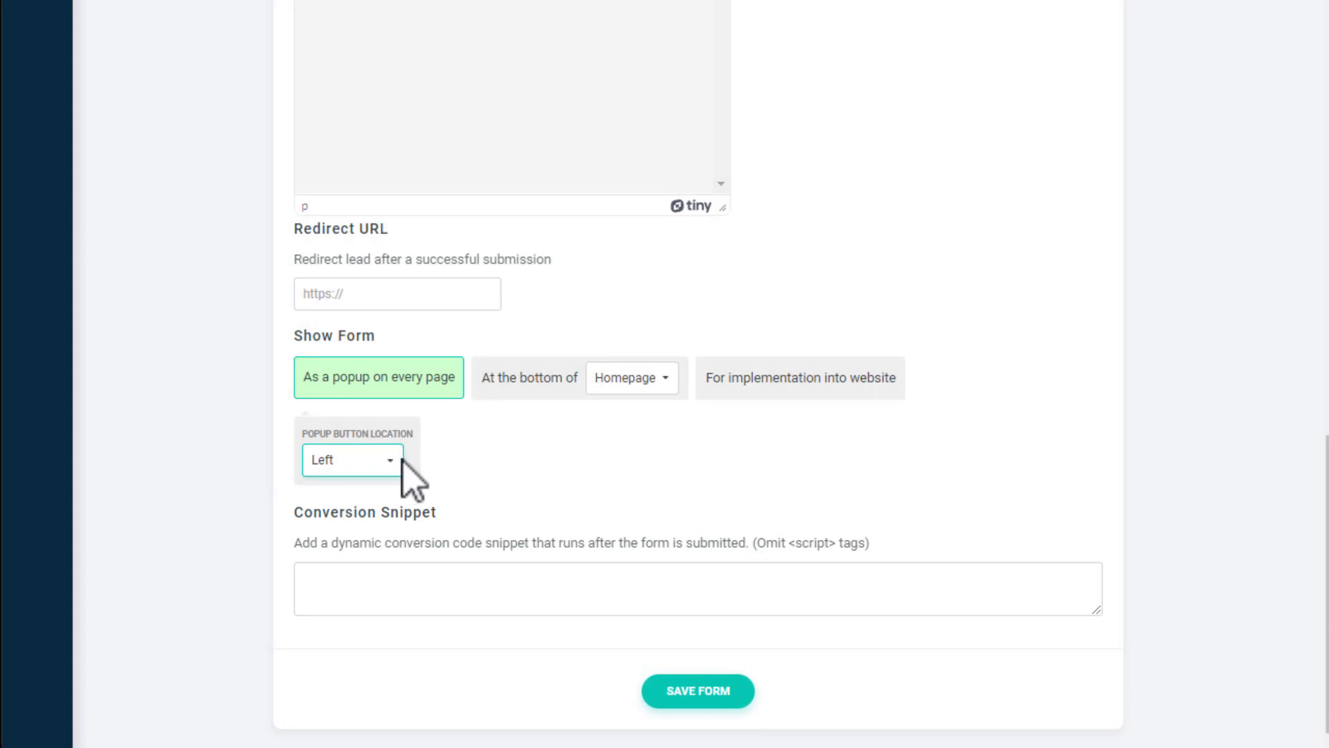
Step: Go back to the forms list and show the 14-day free trial form's embed code
{"action": "scroll", "coordinate": [764, 553], "scroll_direction": "up", "scroll_amount": 10}
{"action": "left_click", "coordinate": [608, 82]}
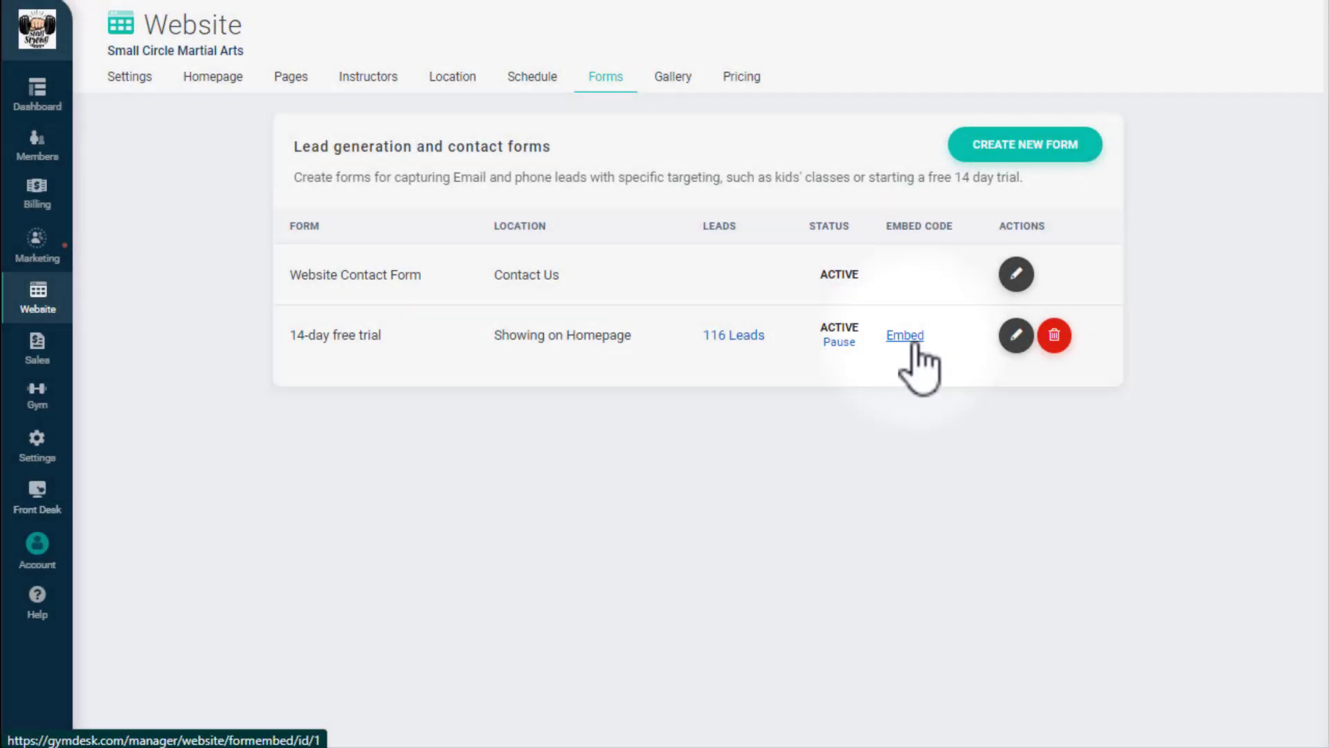
{"action": "left_click", "coordinate": [912, 339]}
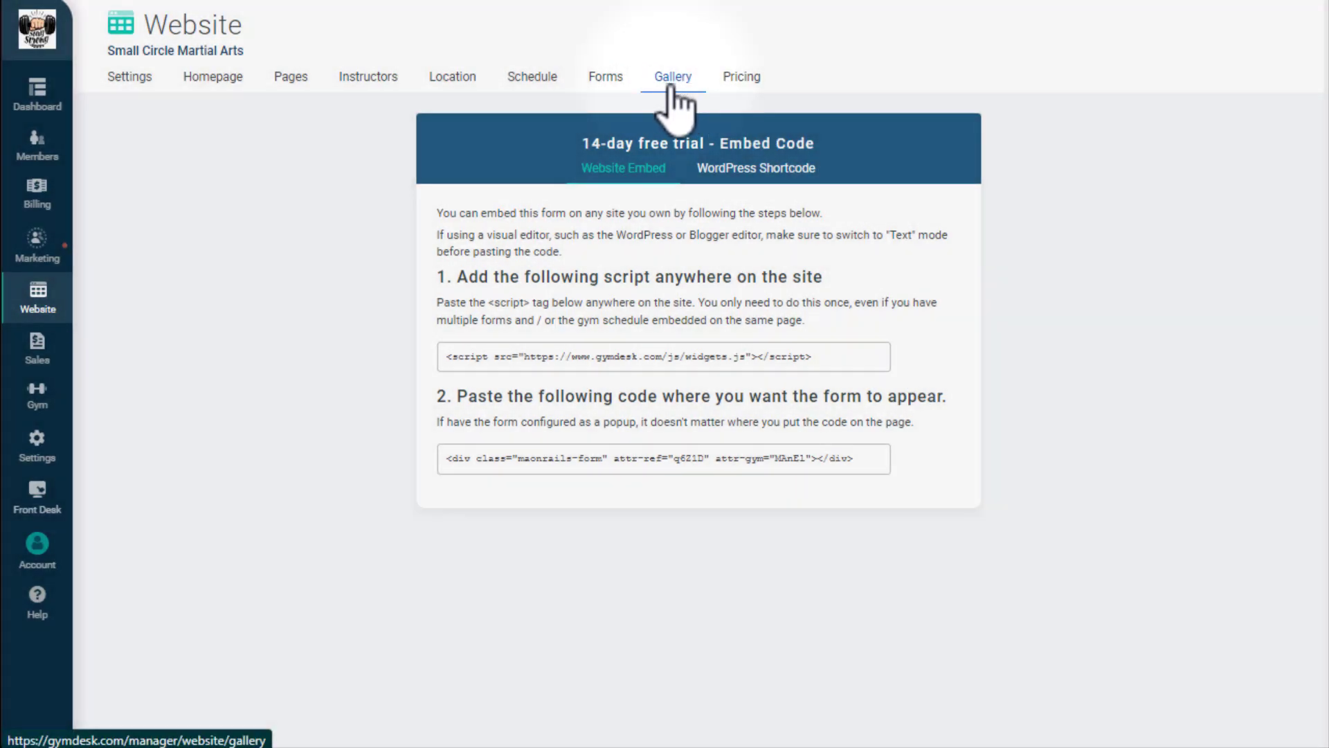
Step: In the website Gallery, drag the yellow-mat training photo from first to third place
{"action": "left_click", "coordinate": [671, 79]}
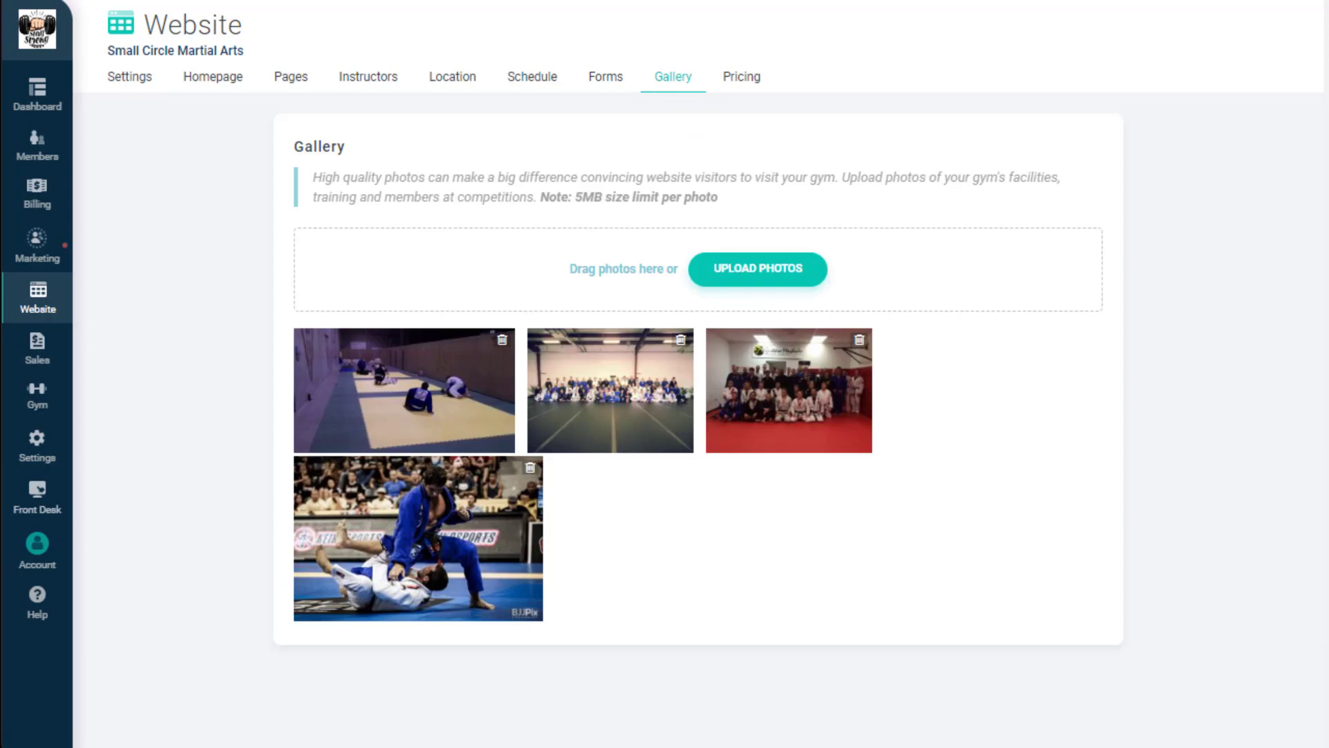
{"action": "left_click_drag", "start_coordinate": [461, 392], "coordinate": [848, 408]}
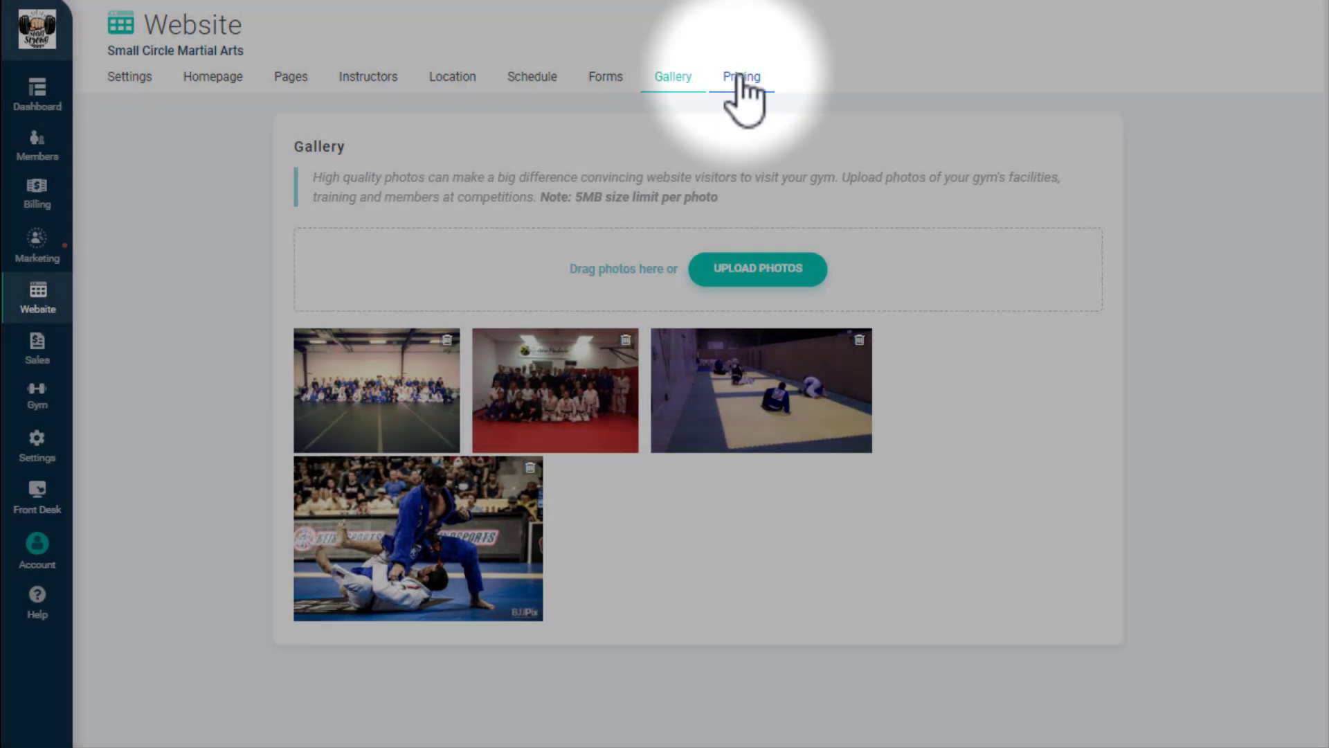
Step: Add Adult BJJ Family Membership as a new pricing option card
{"action": "left_click", "coordinate": [741, 77]}
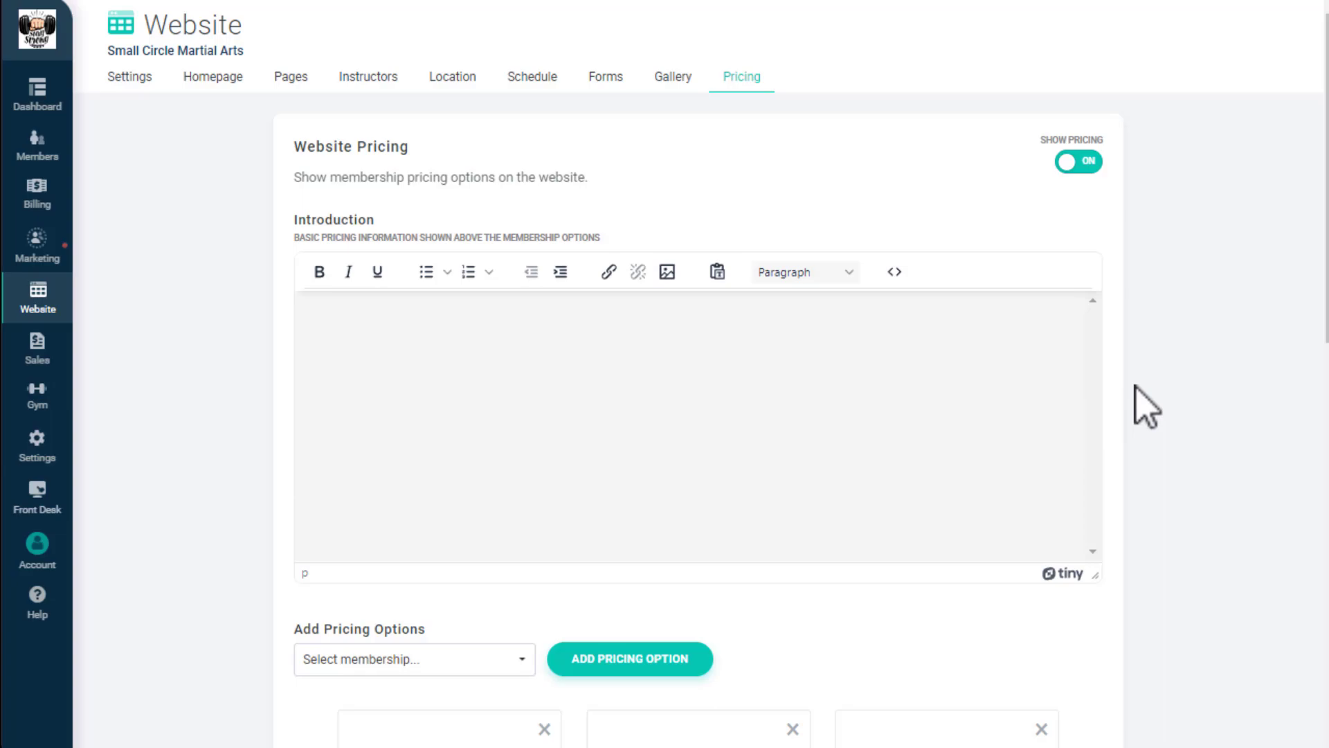
{"action": "scroll", "coordinate": [1146, 407], "scroll_direction": "down", "scroll_amount": 7}
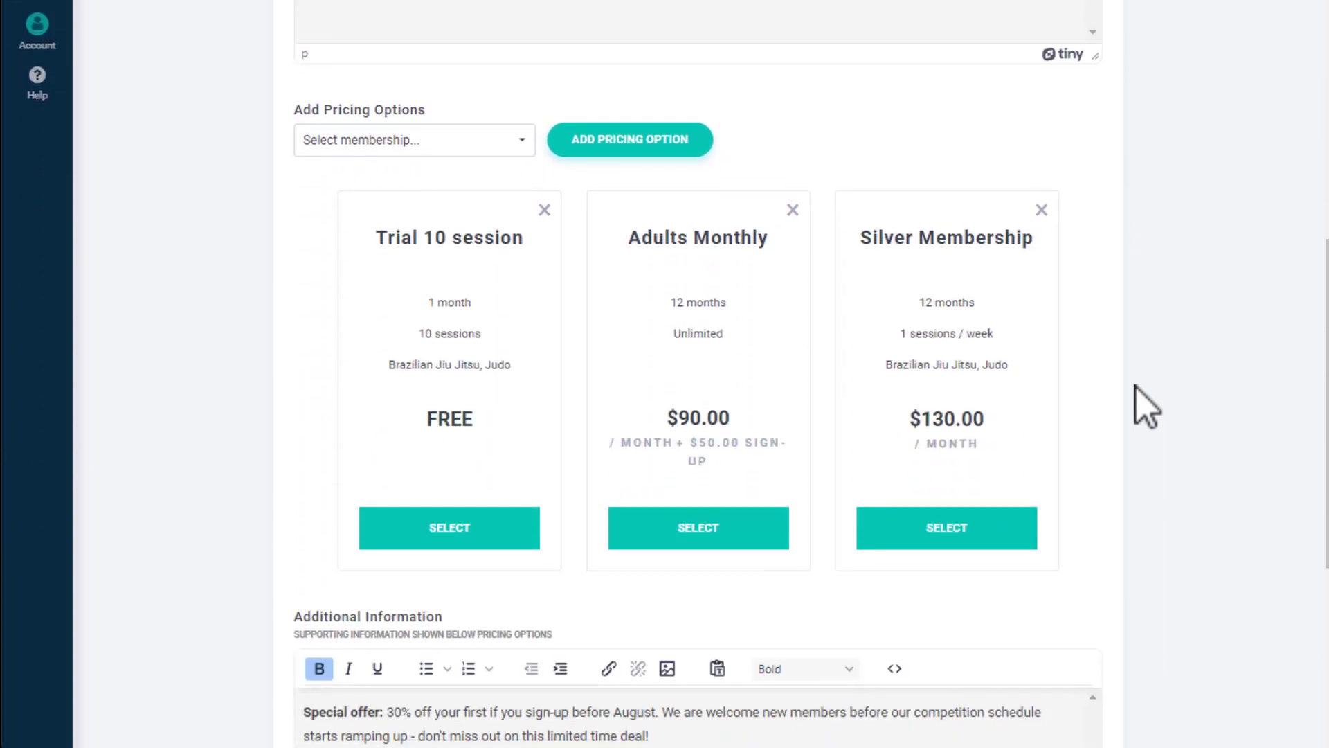
{"action": "left_click", "coordinate": [414, 151]}
{"action": "left_click", "coordinate": [419, 181]}
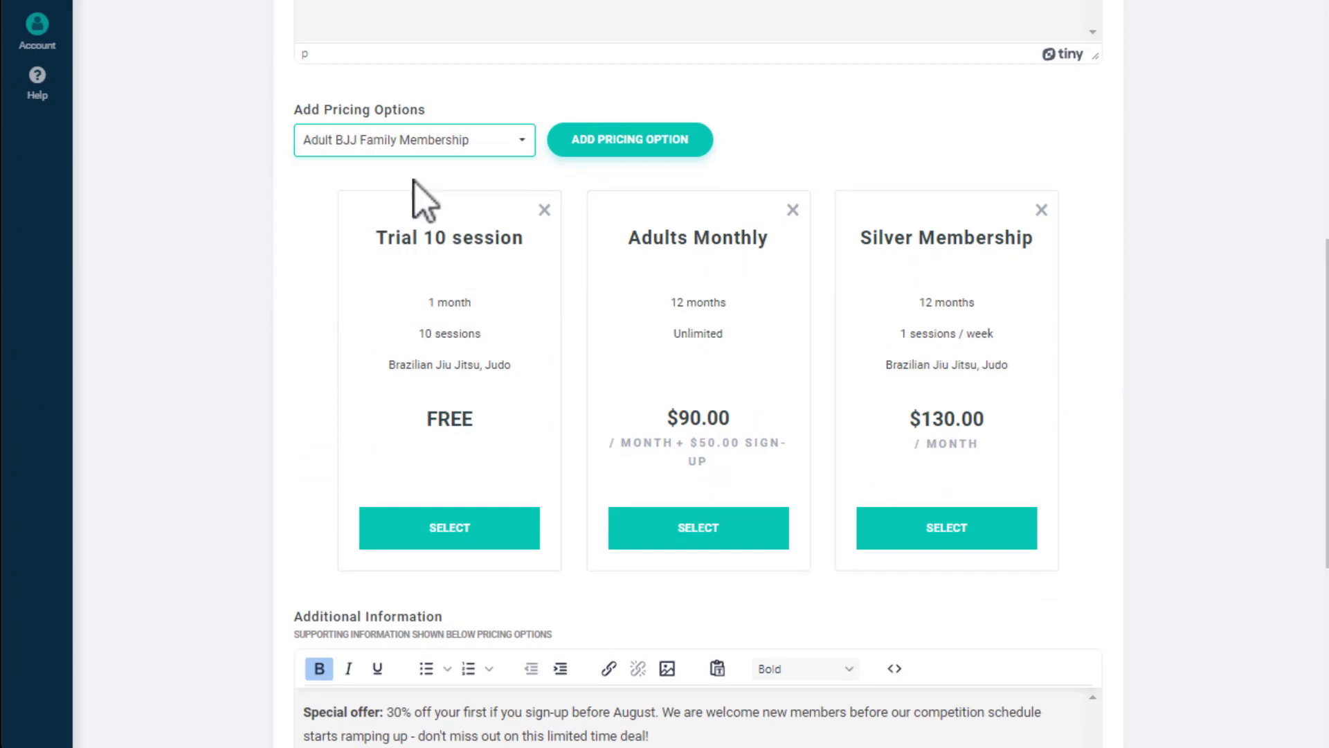
{"action": "left_click", "coordinate": [621, 151]}
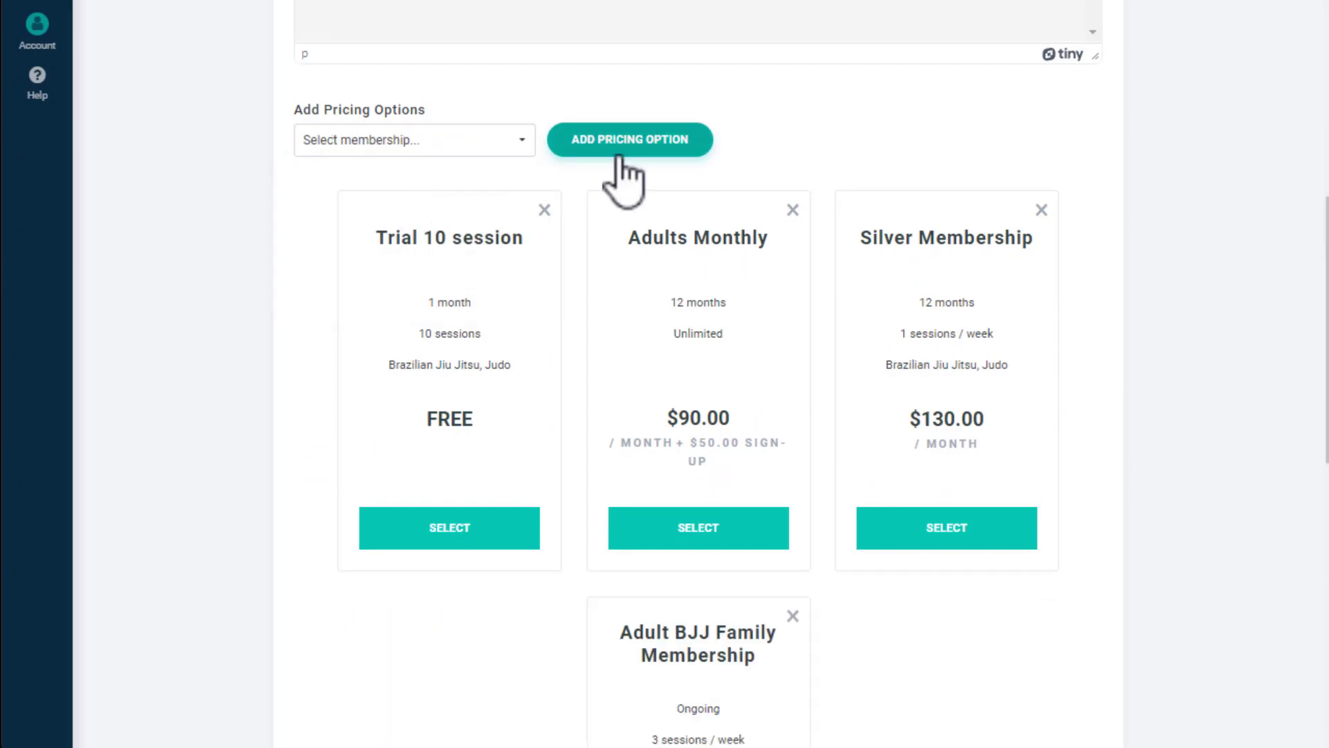
Step: Rearrange the pricing cards so Trial 10 session sits in the middle slot
{"action": "scroll", "coordinate": [623, 176], "scroll_direction": "down", "scroll_amount": 1}
{"action": "left_click_drag", "start_coordinate": [478, 221], "coordinate": [828, 258]}
{"action": "left_click_drag", "start_coordinate": [750, 551], "coordinate": [912, 222]}
{"action": "scroll", "coordinate": [256, 453], "scroll_direction": "down", "scroll_amount": 10}
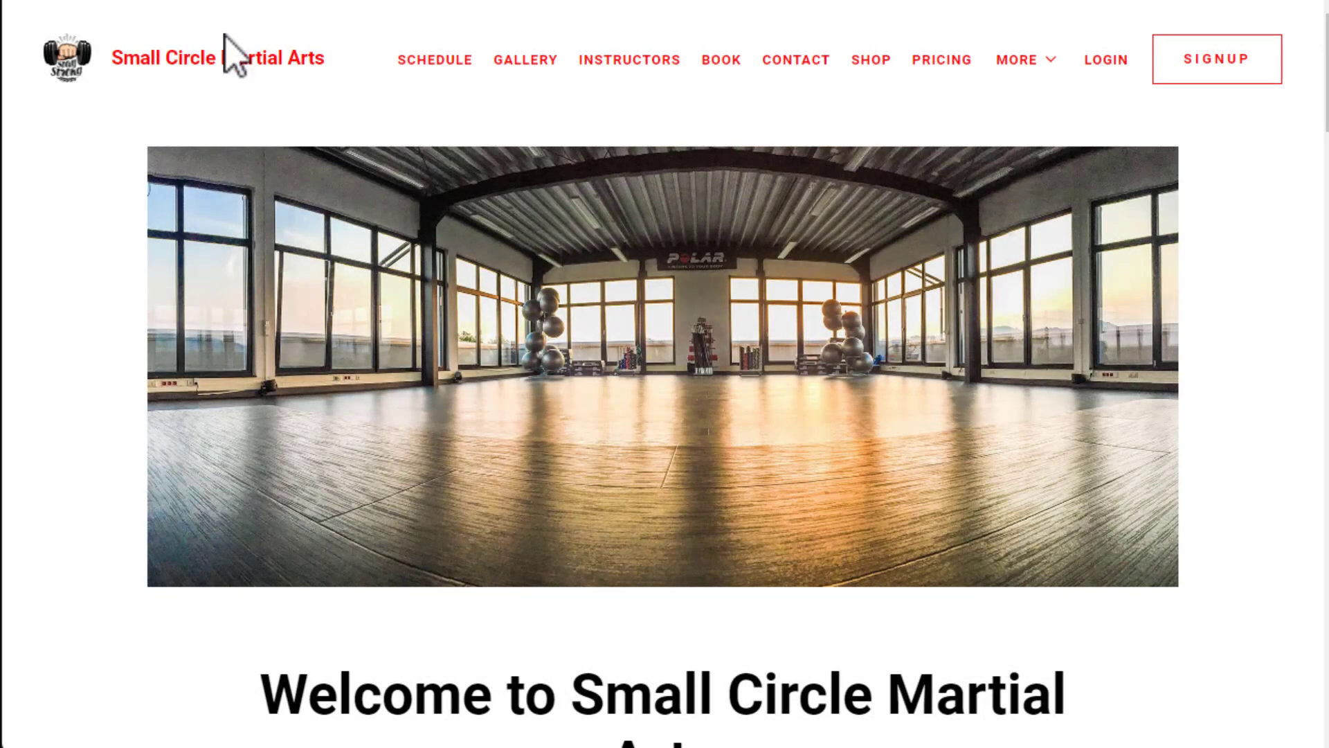
Step: Visit the live Schedule, Book and Signup pages, reaching Adult BJJ Family Membership at $170.00 per 6 months
{"action": "left_click", "coordinate": [421, 63]}
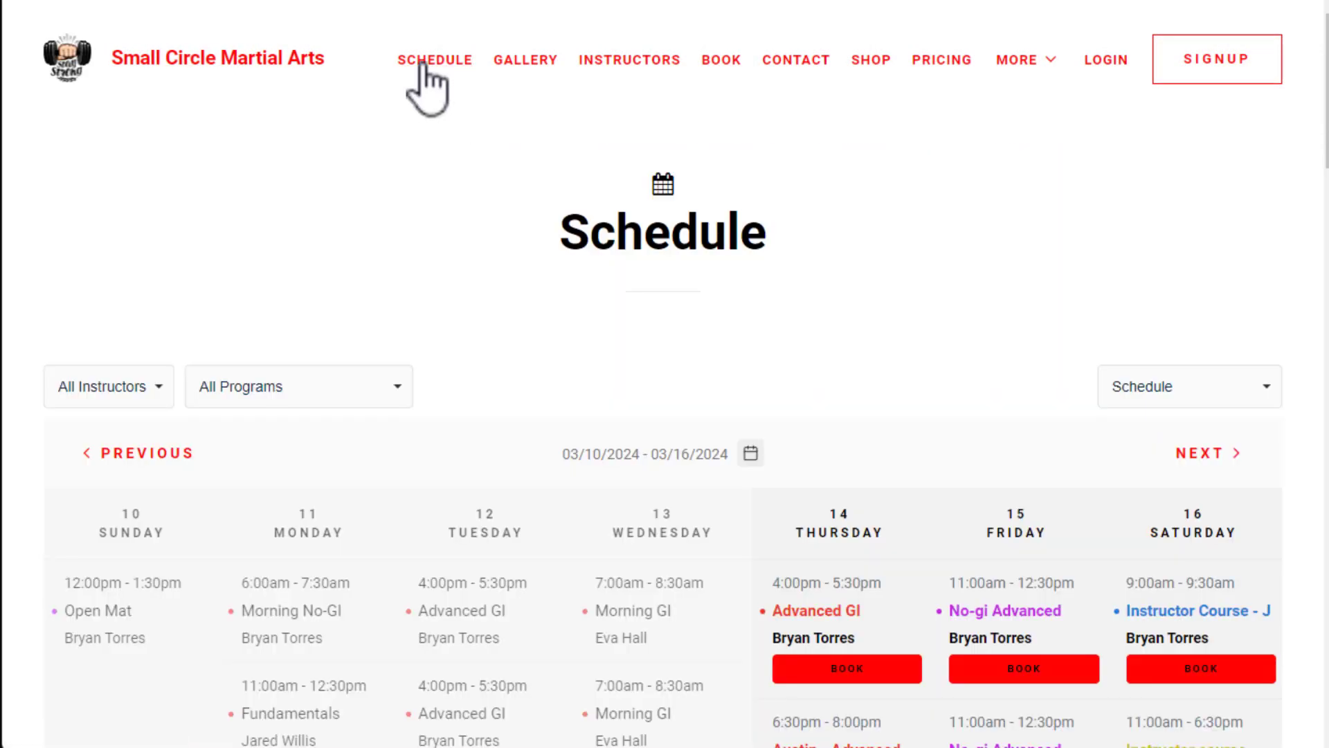
{"action": "left_click", "coordinate": [721, 63]}
{"action": "scroll", "coordinate": [737, 115], "scroll_direction": "down", "scroll_amount": 3}
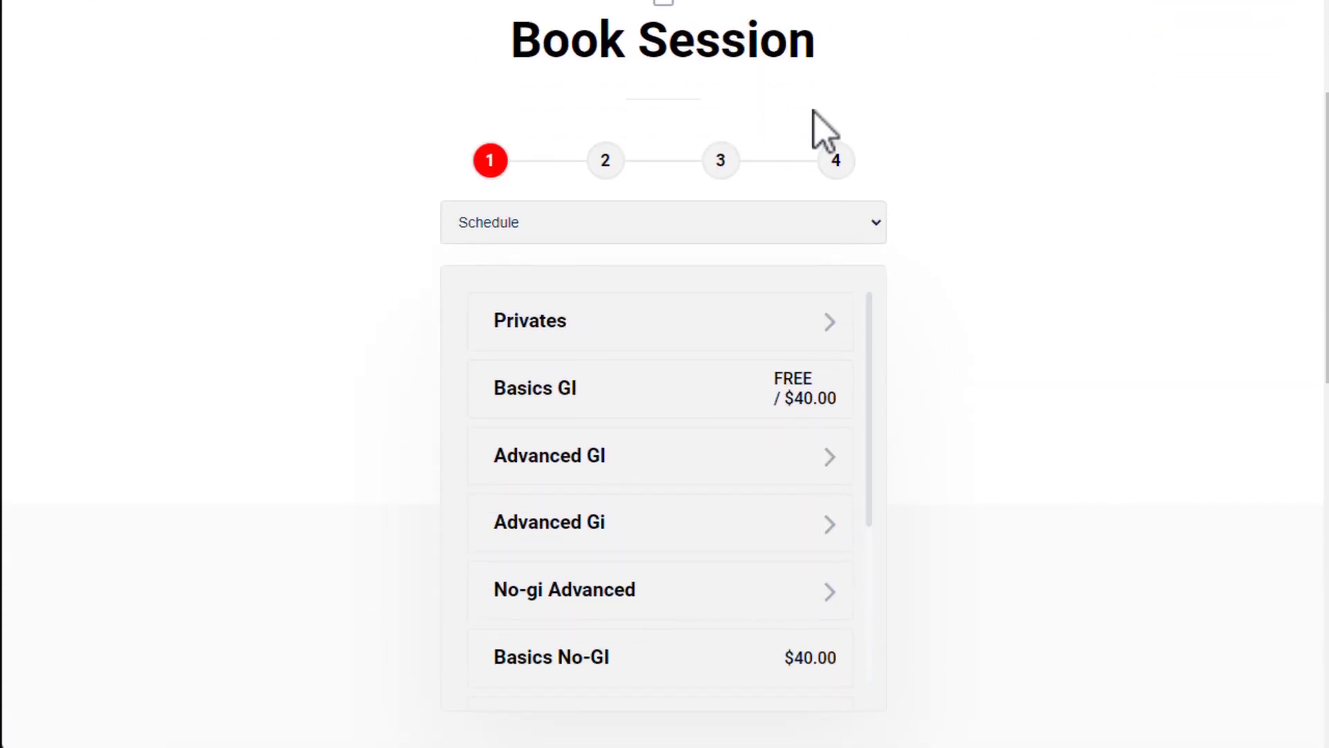
{"action": "scroll", "coordinate": [1250, 244], "scroll_direction": "up", "scroll_amount": 3}
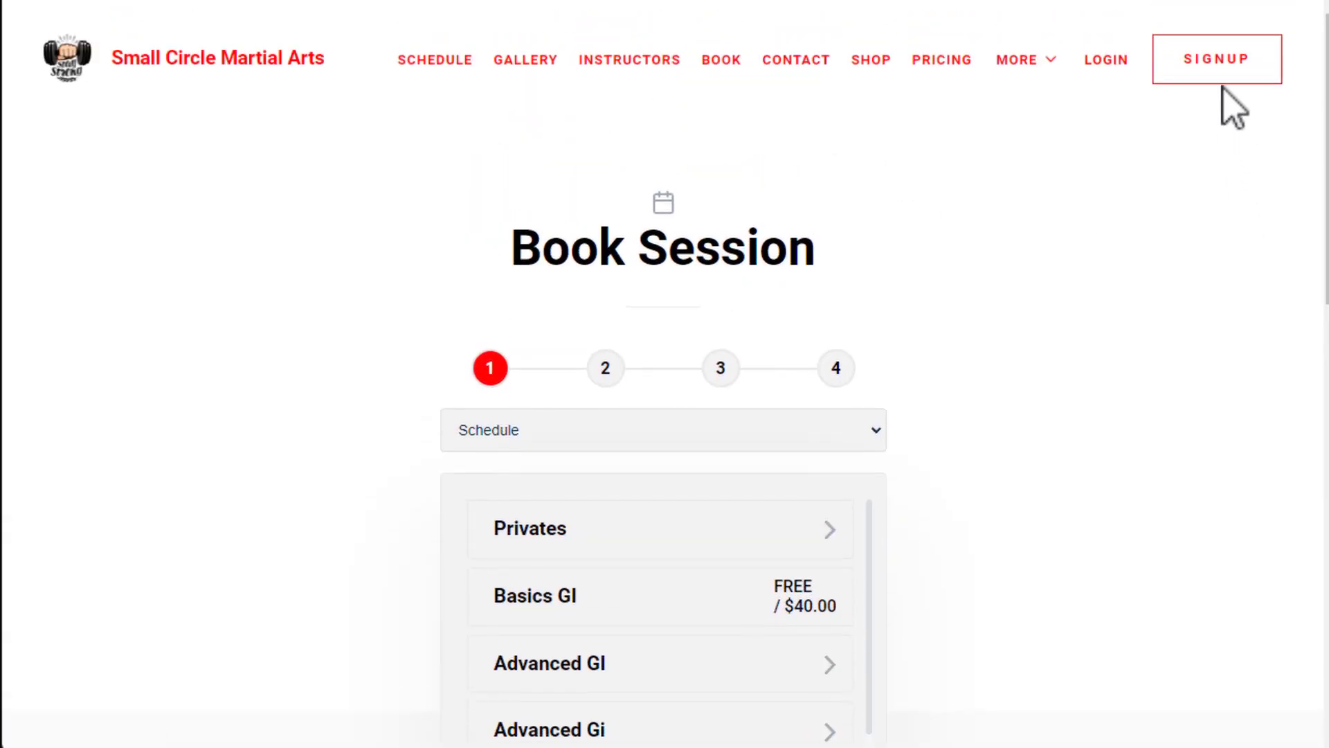
{"action": "left_click", "coordinate": [1220, 72]}
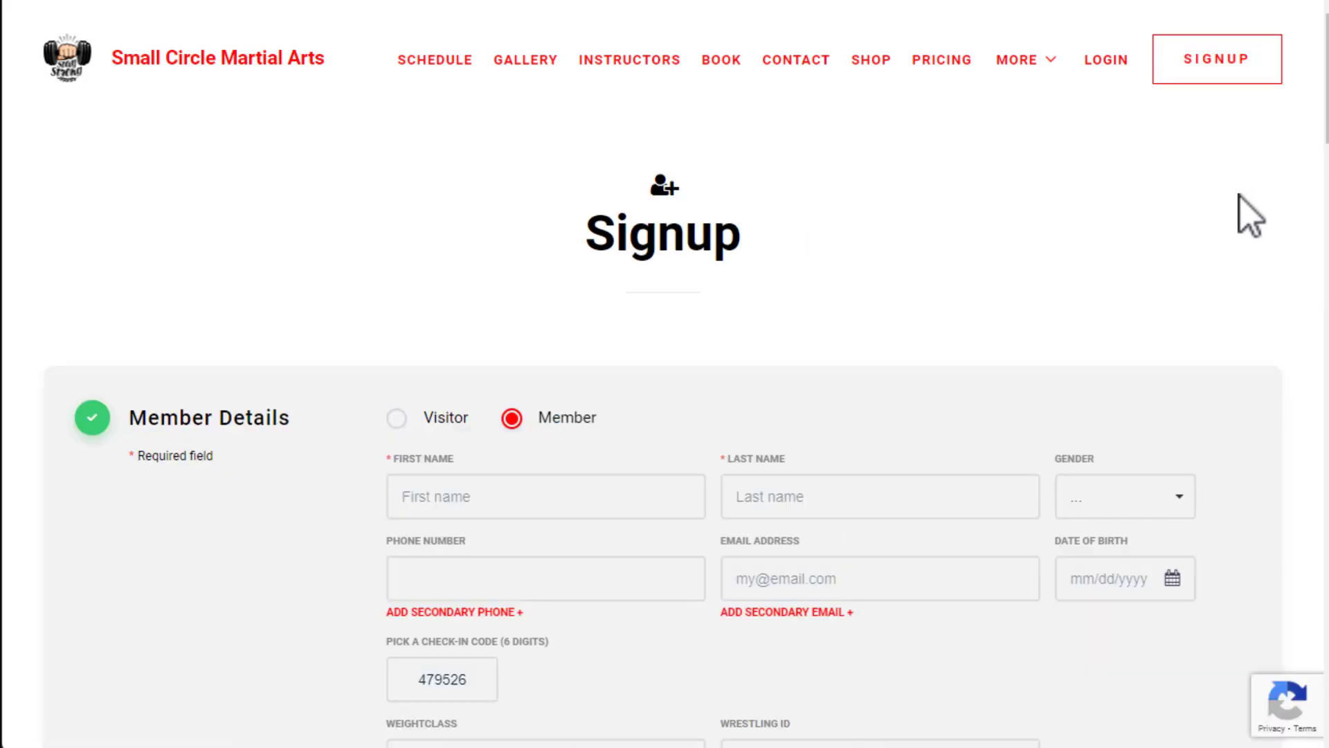
{"action": "scroll", "coordinate": [1249, 214], "scroll_direction": "down", "scroll_amount": 2}
{"action": "scroll", "coordinate": [1250, 214], "scroll_direction": "down", "scroll_amount": 7}
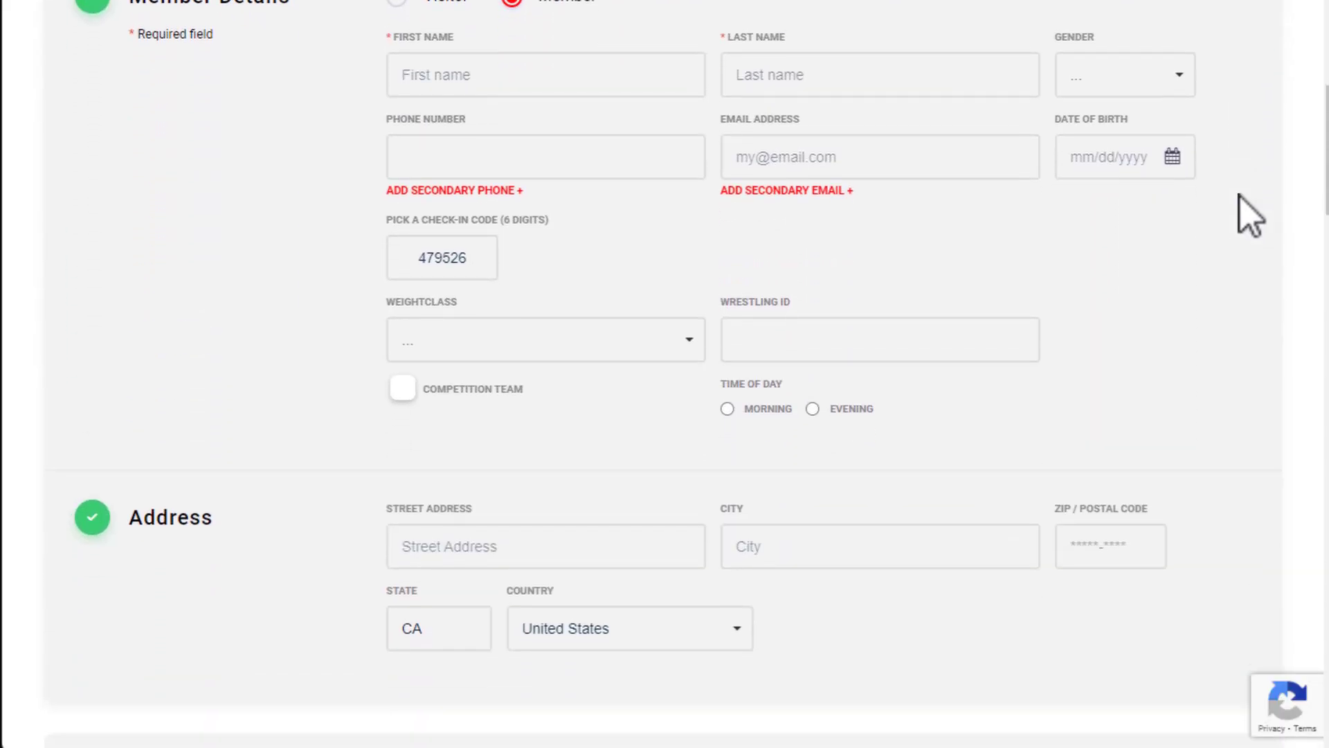
{"action": "scroll", "coordinate": [1251, 214], "scroll_direction": "down", "scroll_amount": 3}
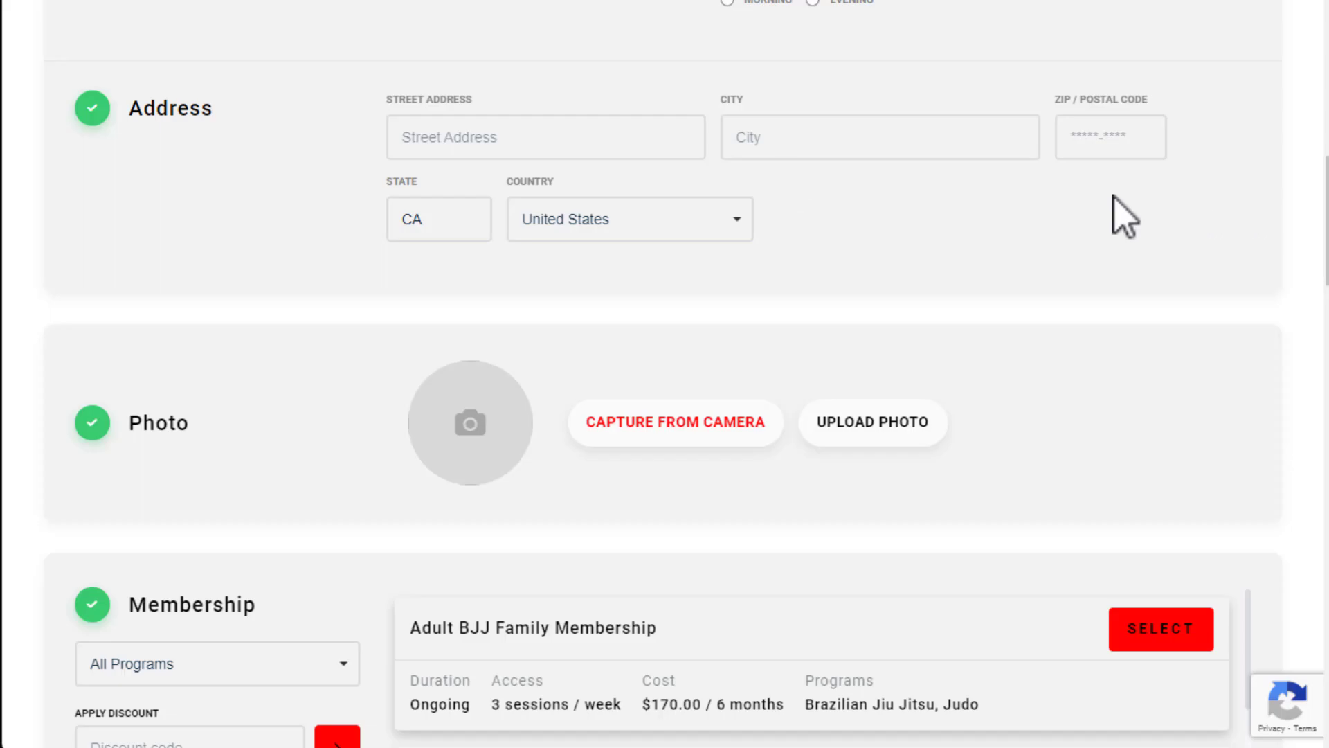